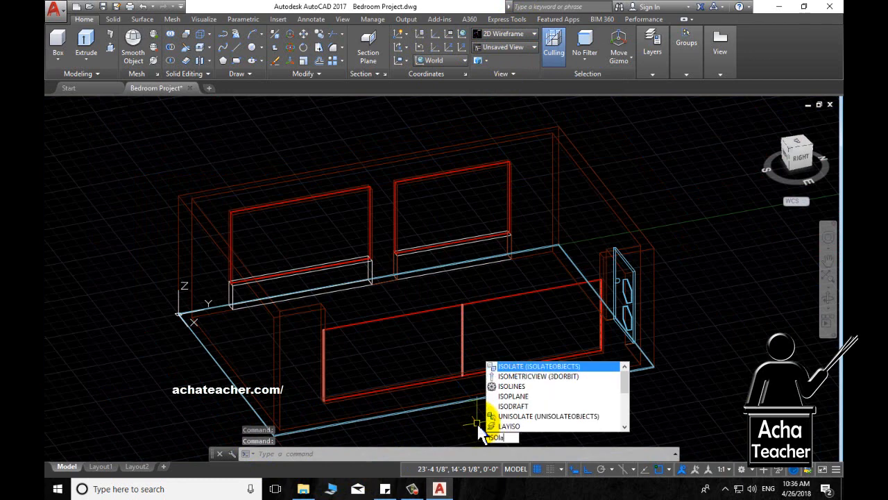
# Step: Isolate the floor slab so that all other bedroom objects are hidden
pyautogui.press('Return')
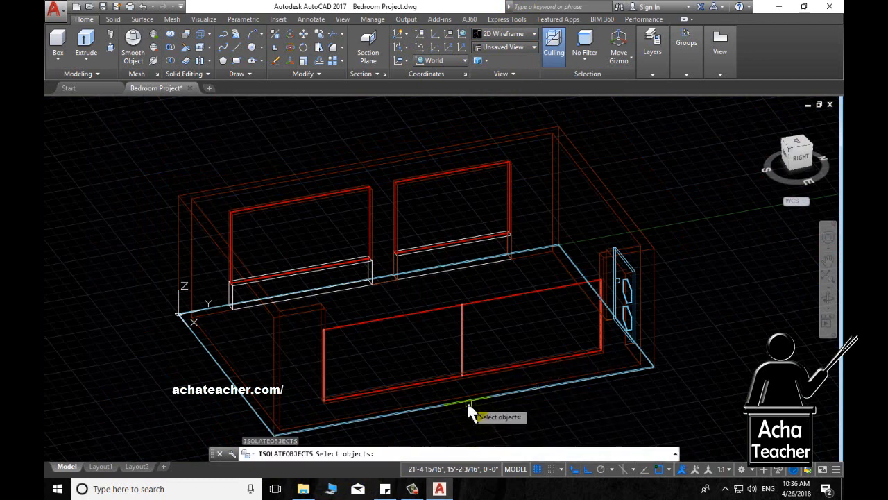
pyautogui.click(466, 403)
pyautogui.press('Return')
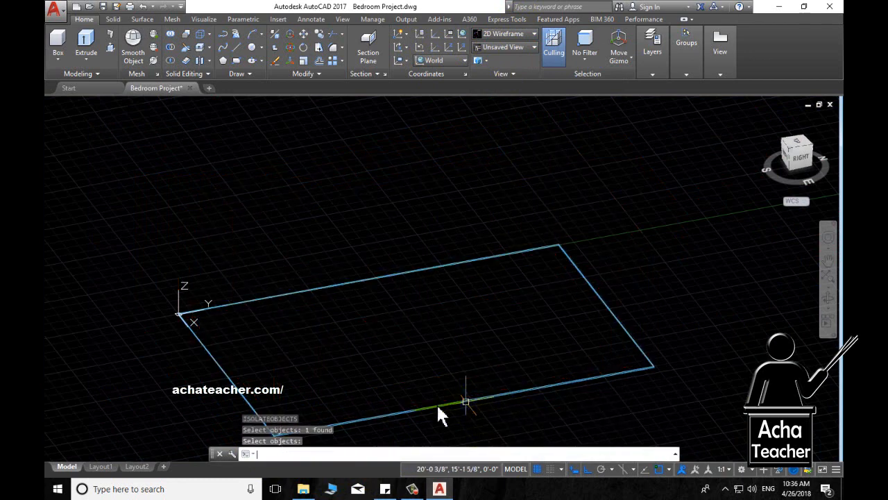
# Step: Start a guide polyline at the floor slab's near corner and run it 5' along the adjoining short edge
pyautogui.moveTo(395, 359); pyautogui.dragTo(384, 294, button='middle')
pyautogui.scroll(2, 367, 337)
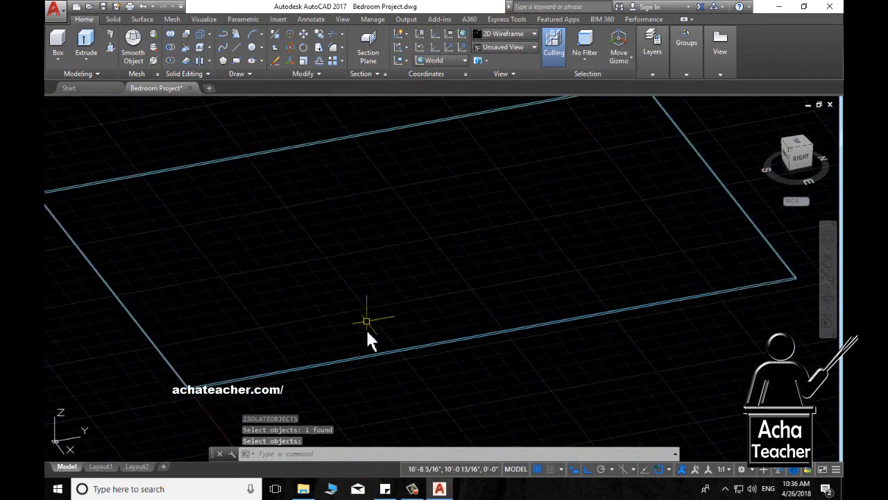
pyautogui.scroll(-2, 368, 354)
pyautogui.keyDown('shift'); pyautogui.moveTo(368, 353); pyautogui.dragTo(391, 368, button='middle'); pyautogui.keyUp('shift')
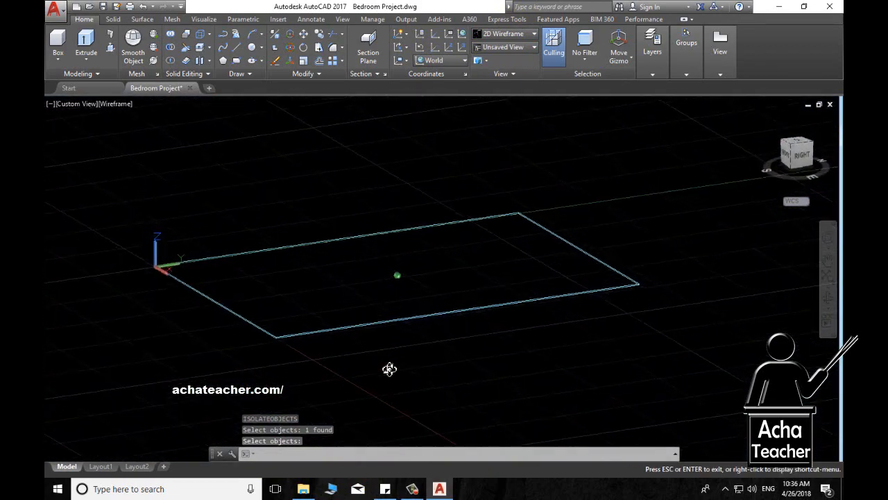
pyautogui.scroll(3, 360, 293)
pyautogui.moveTo(365, 305); pyautogui.dragTo(405, 333, button='middle')
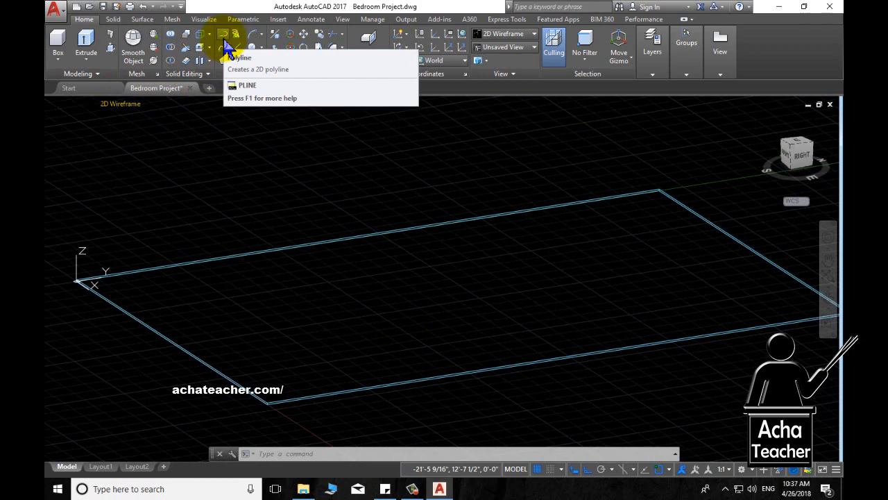
pyautogui.click(224, 45)
pyautogui.scroll(4, 274, 424)
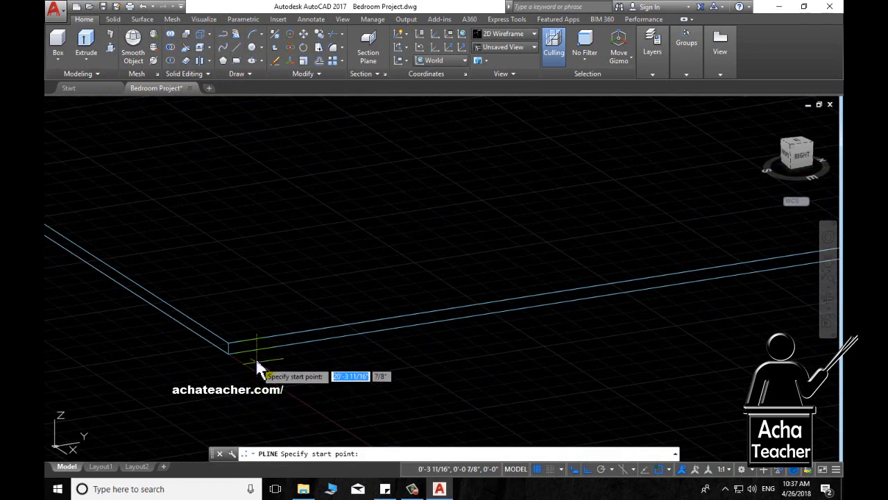
pyautogui.click(223, 342)
pyautogui.moveTo(161, 309); pyautogui.dragTo(301, 353, button='middle')
pyautogui.write("5'")
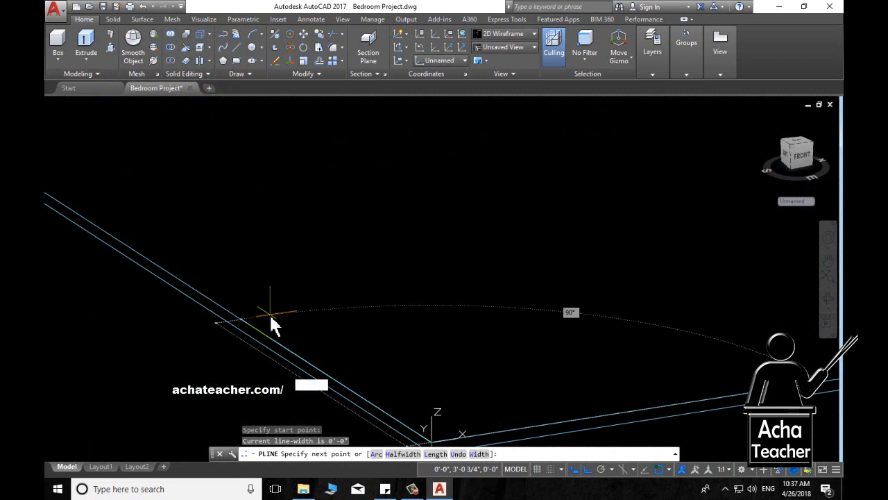
pyautogui.press('Return')
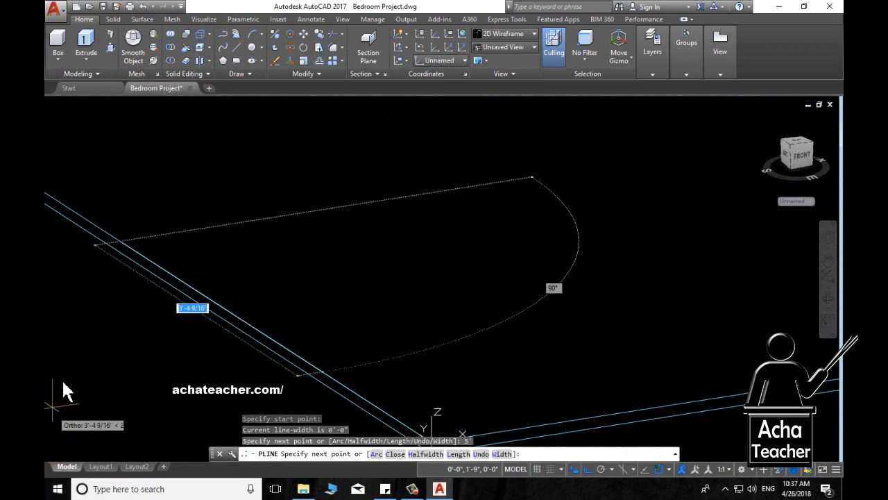
# Step: Finish the guide polyline with a short segment running outward from the slab, perpendicular to its short edge
pyautogui.scroll(-4, 99, 340)
pyautogui.moveTo(99, 341); pyautogui.dragTo(208, 290, button='middle')
pyautogui.scroll(-3, 240, 347)
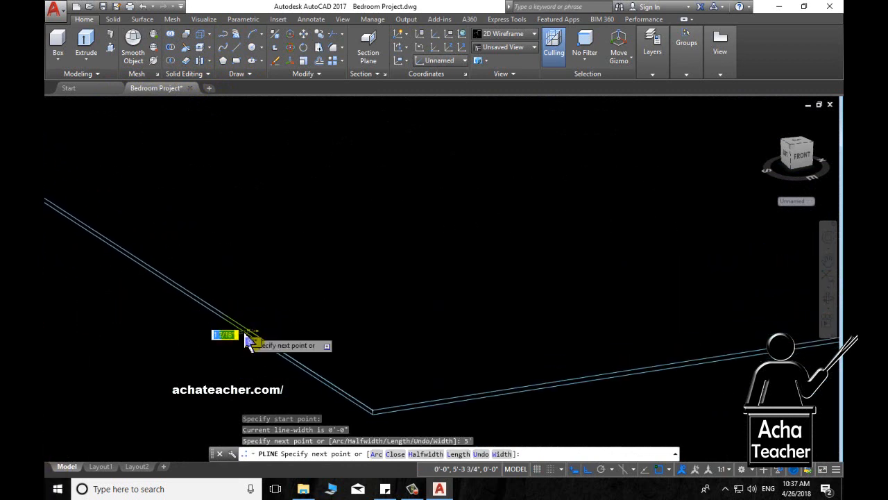
pyautogui.click(200, 347)
pyautogui.press('Return')
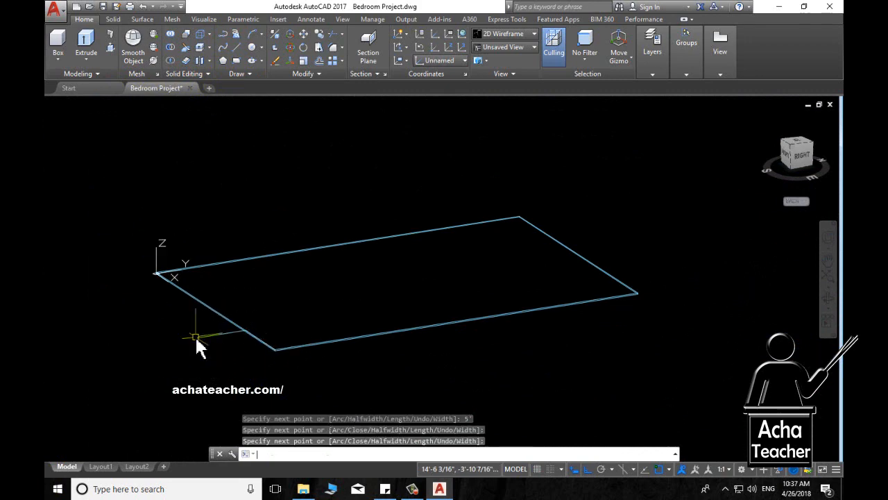
# Step: Draw a rectangle of length 5' and width 7' on the floor, starting at the guide polyline's bend and extending into the room
pyautogui.scroll(5, 234, 320)
pyautogui.scroll(-2, 233, 320)
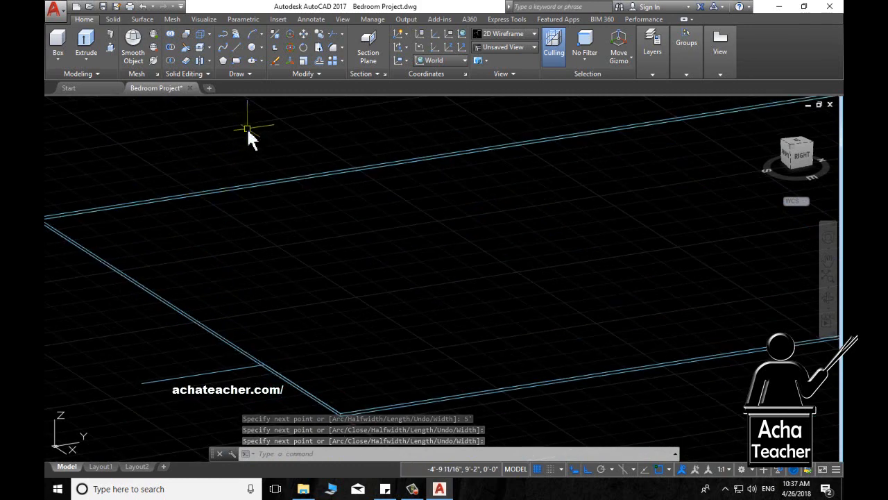
pyautogui.click(237, 61)
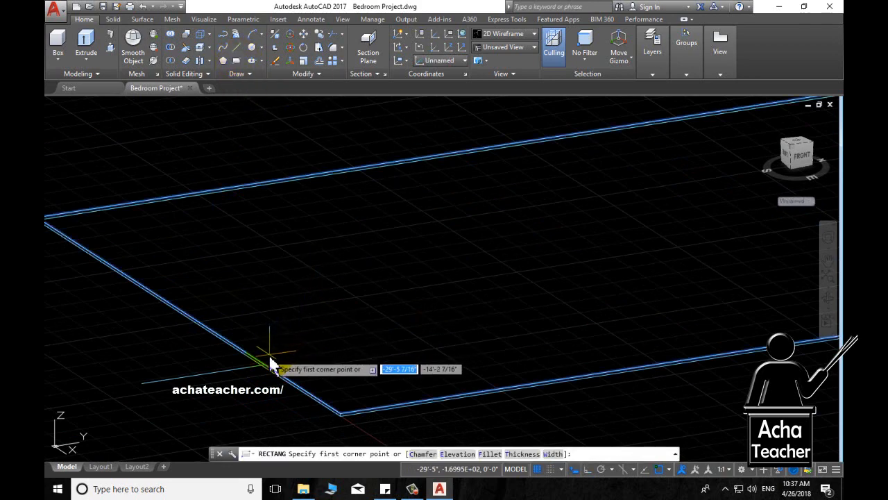
pyautogui.scroll(6, 265, 365)
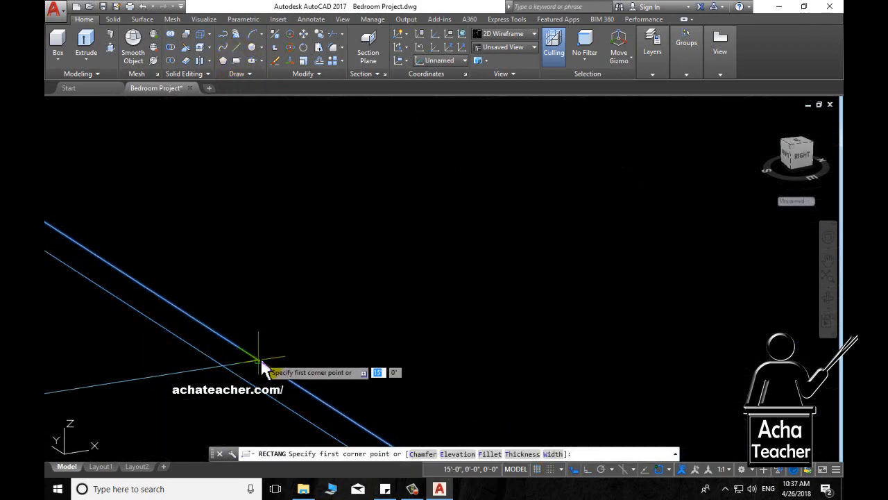
pyautogui.click(258, 361)
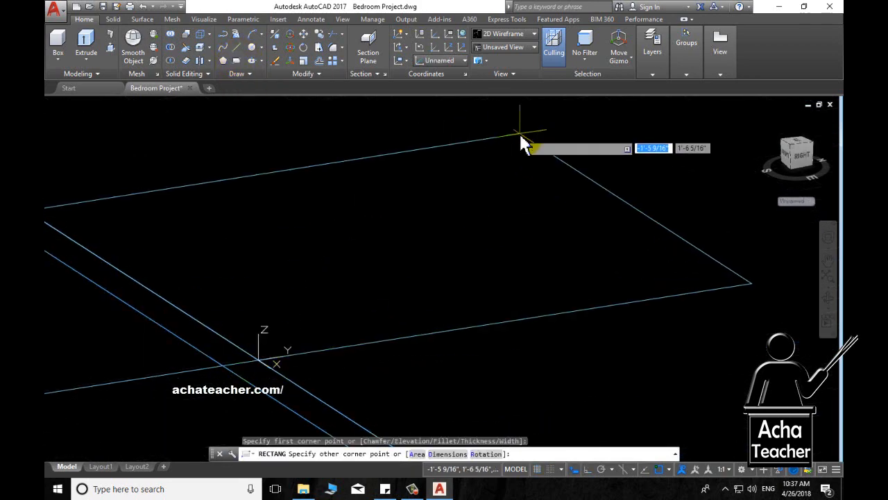
pyautogui.scroll(-6, 520, 133)
pyautogui.moveTo(520, 133)
pyautogui.mouseDown(button='middle')
pyautogui.moveTo(465, 396)
pyautogui.moveTo(447, 380)
pyautogui.moveTo(437, 298)
pyautogui.mouseUp(button='middle')
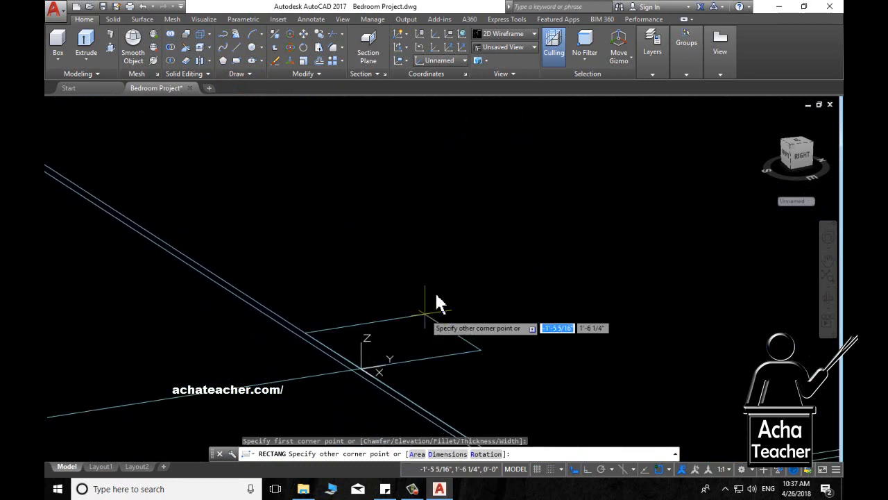
pyautogui.rightClick(562, 156)
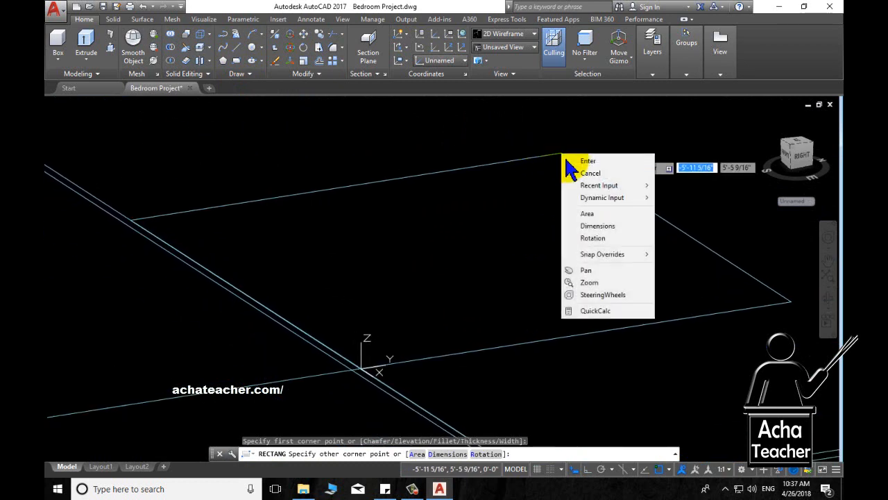
pyautogui.click(598, 226)
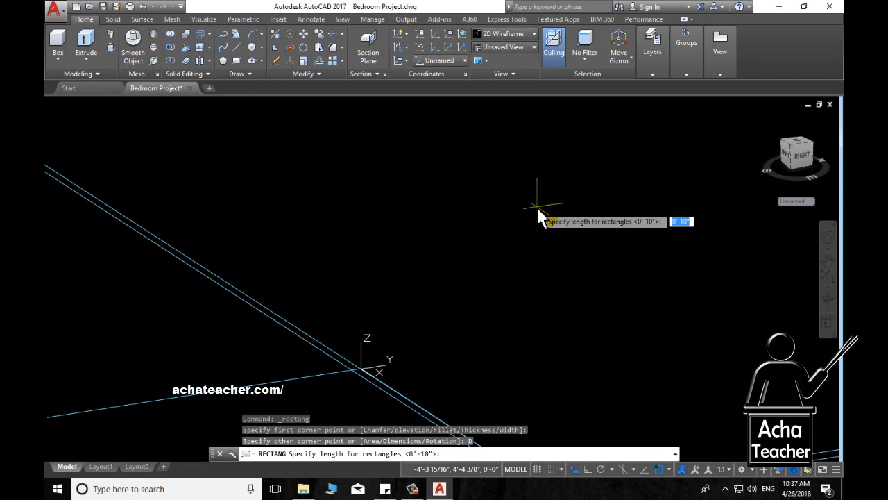
pyautogui.press('Return')
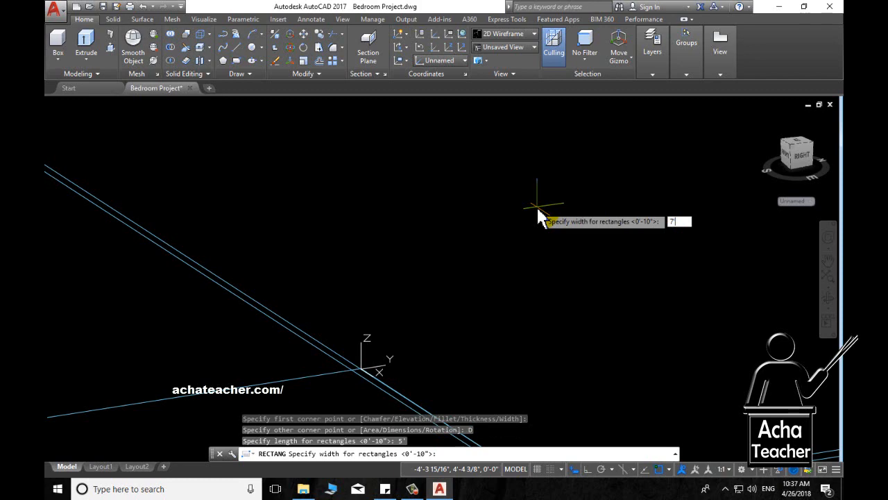
pyautogui.write('7')
pyautogui.press('Return')
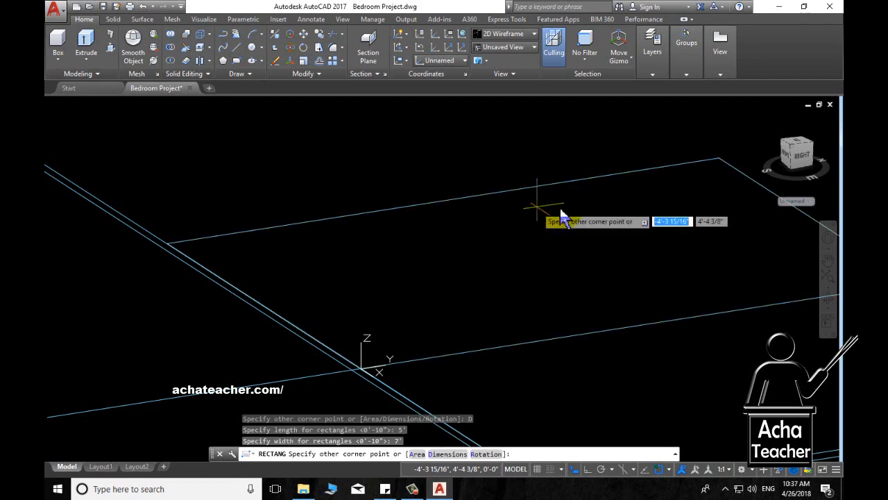
pyautogui.click(553, 274)
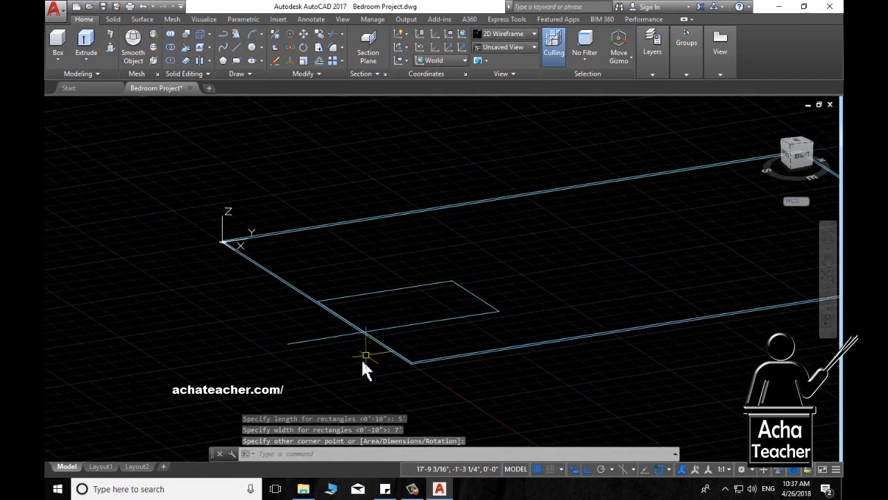
# Step: Delete the guide polyline at the slab's short edge
pyautogui.click(340, 338)
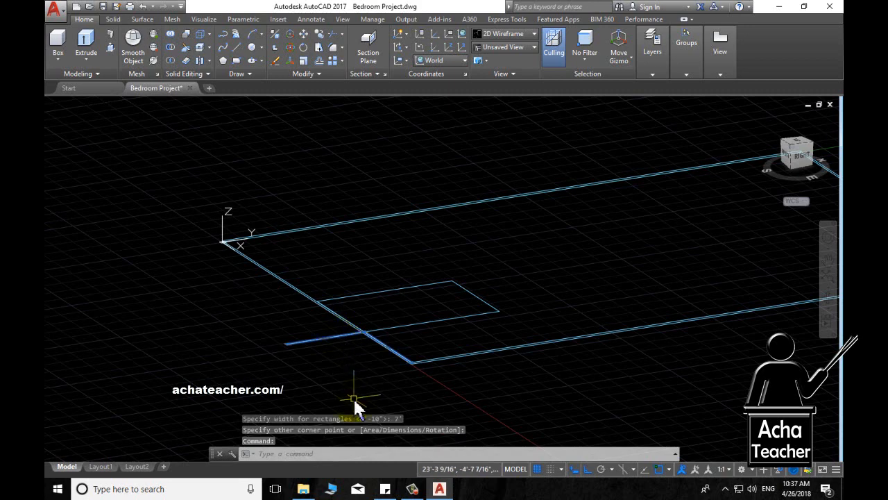
pyautogui.press('Delete')
# Step: Draw a small rectangle against the short slab edge, starting at the large rectangle's corner on the side nearest the slab corner
pyautogui.scroll(2, 392, 324)
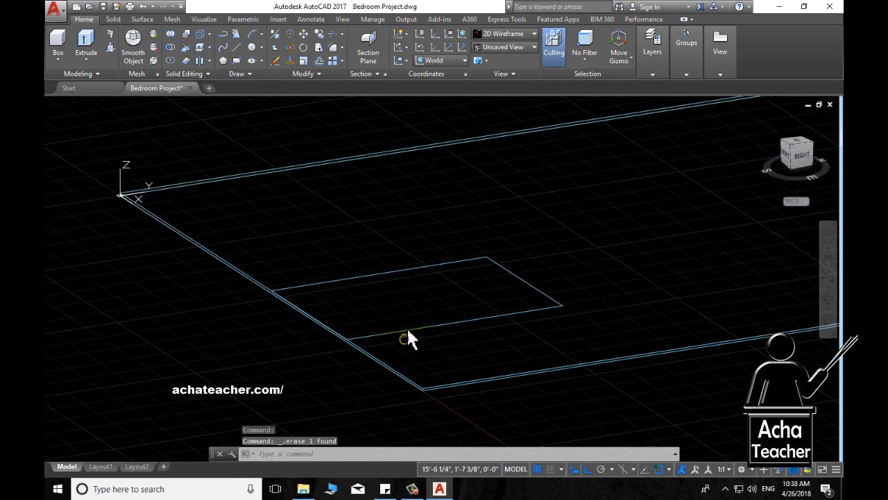
pyautogui.scroll(2, 410, 333)
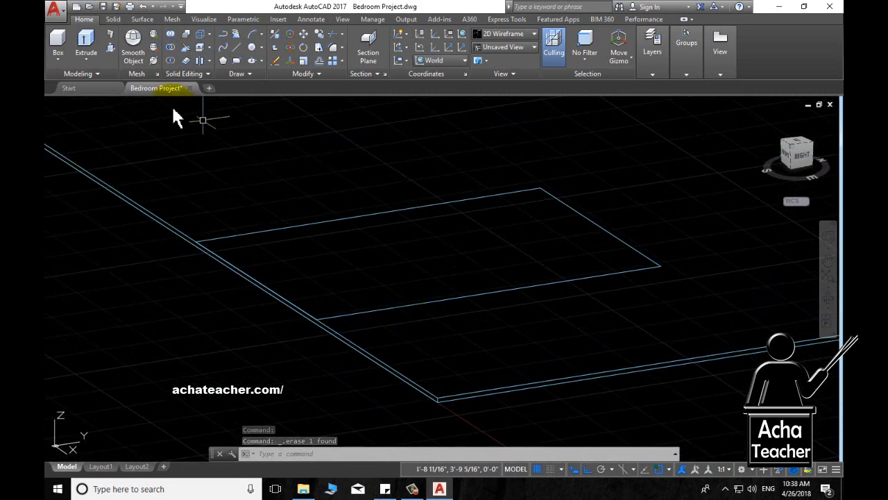
pyautogui.click(236, 62)
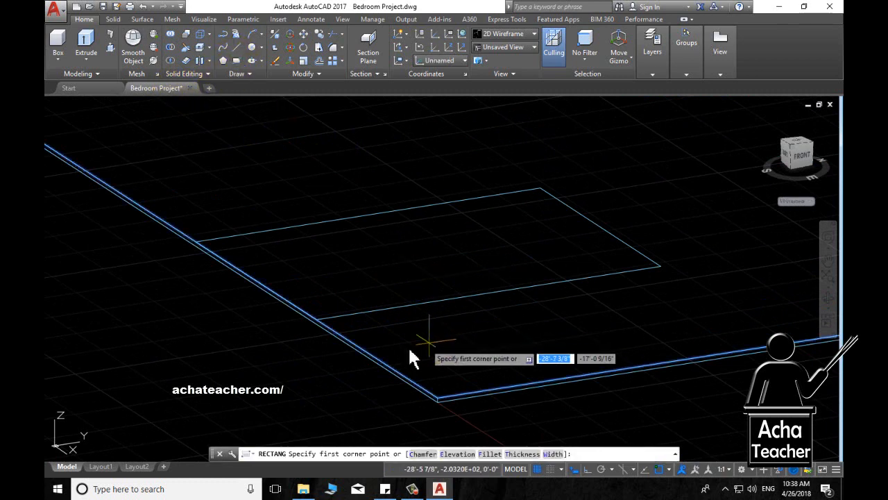
pyautogui.click(317, 320)
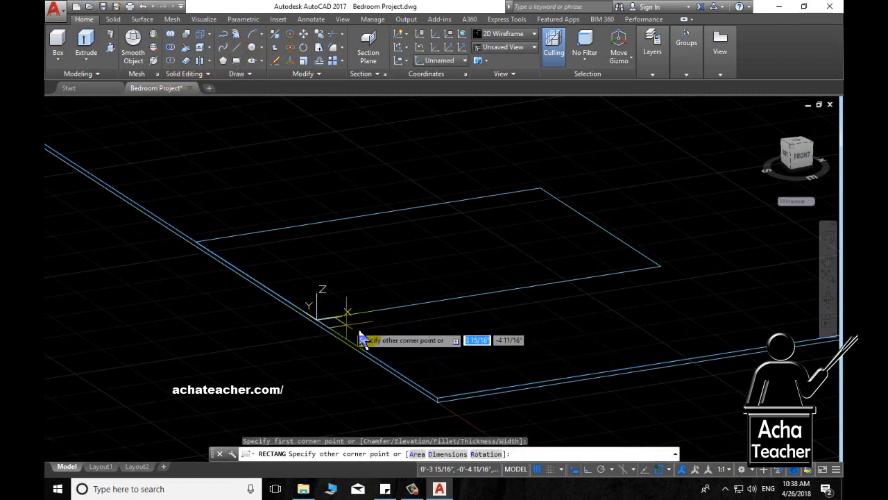
pyautogui.click(432, 352)
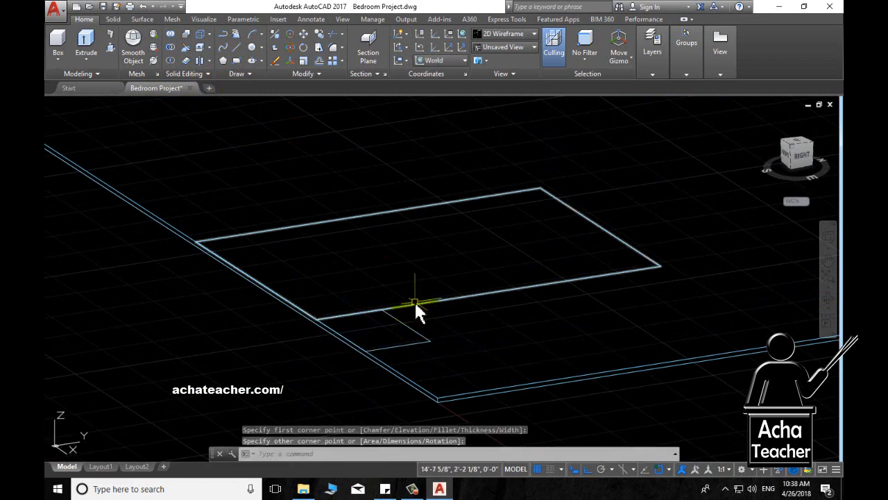
# Step: Copy the small rectangle to the opposite side of the large one, placing its outer corner on the large rectangle's far corner at the slab edge
pyautogui.keyDown('shift'); pyautogui.moveTo(347, 313); pyautogui.dragTo(356, 358, button='middle'); pyautogui.keyUp('shift')
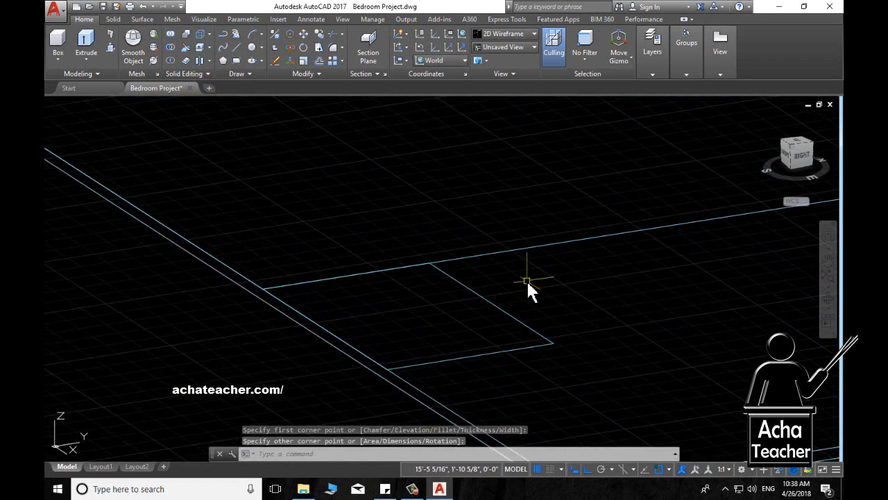
pyautogui.write('cp')
pyautogui.press('BackSpace')
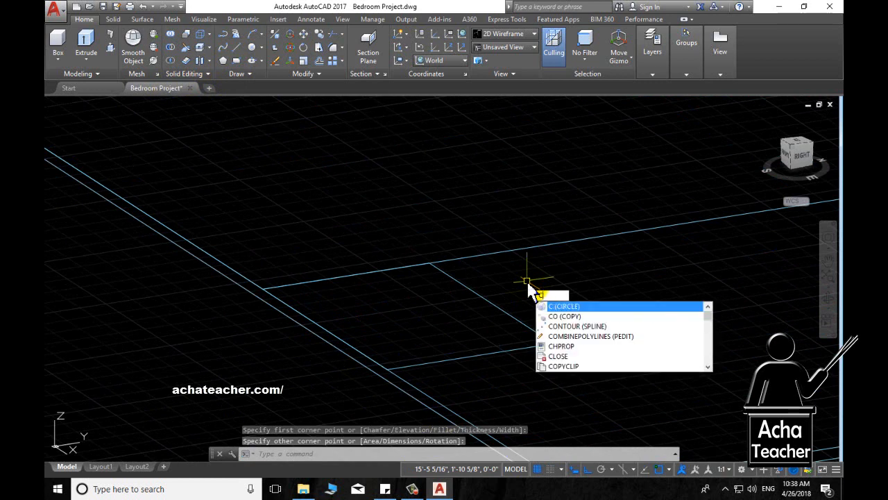
pyautogui.press('BackSpace')
pyautogui.write('copy')
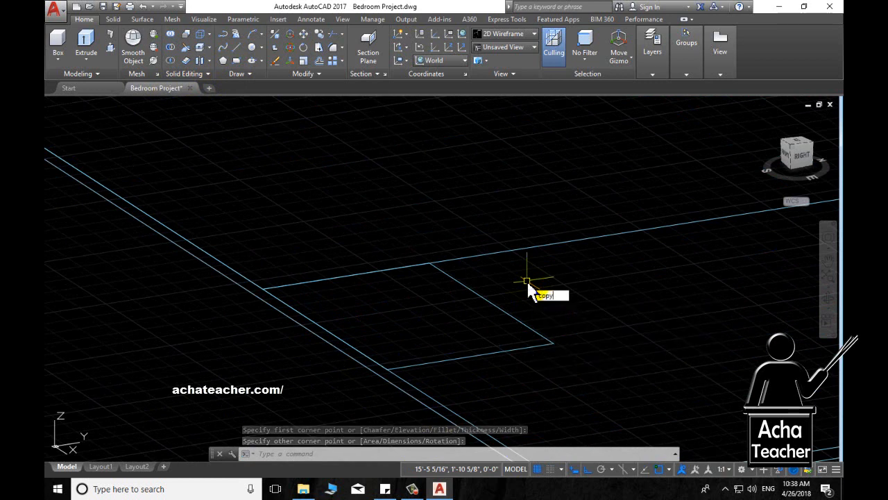
pyautogui.press('Return')
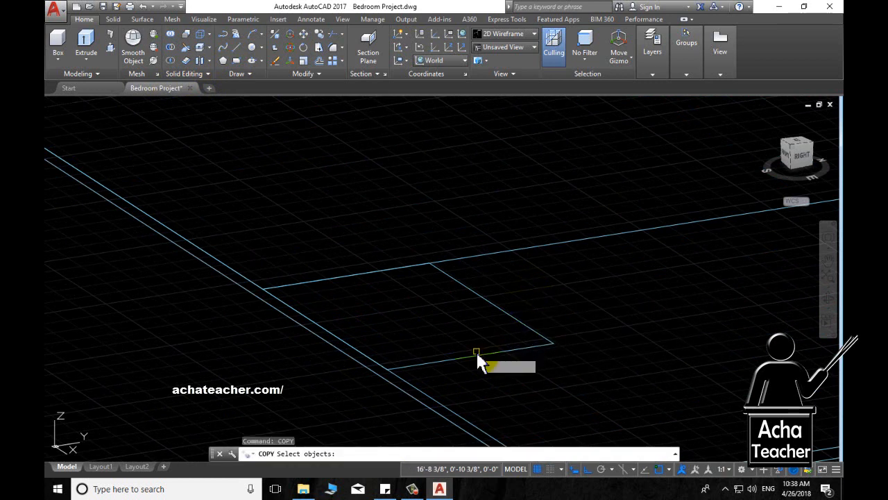
pyautogui.click(475, 351)
pyautogui.click(477, 354)
pyautogui.click(476, 354)
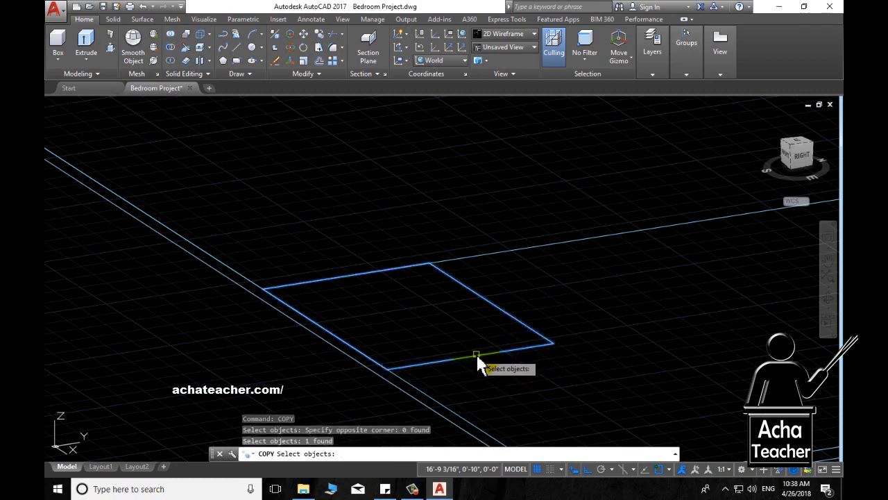
pyautogui.press('Return')
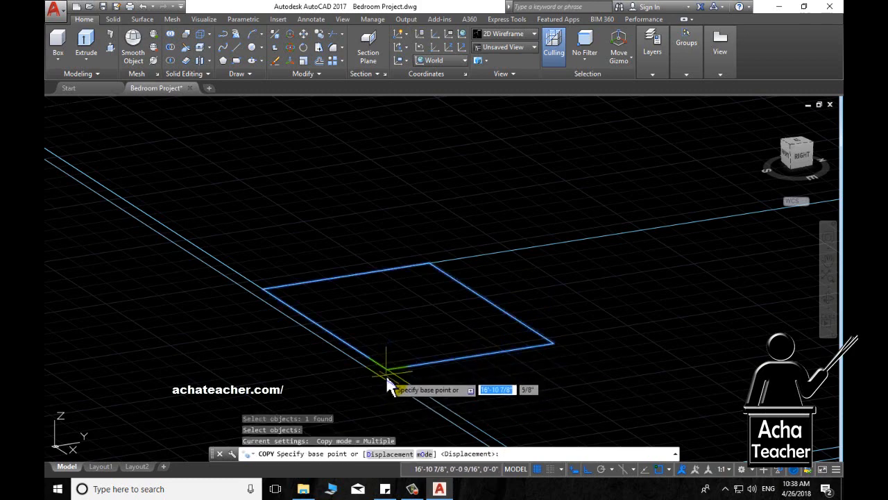
pyautogui.click(391, 368)
pyautogui.scroll(-2, 264, 323)
pyautogui.moveTo(268, 324); pyautogui.dragTo(458, 445, button='middle')
pyautogui.scroll(5, 365, 338)
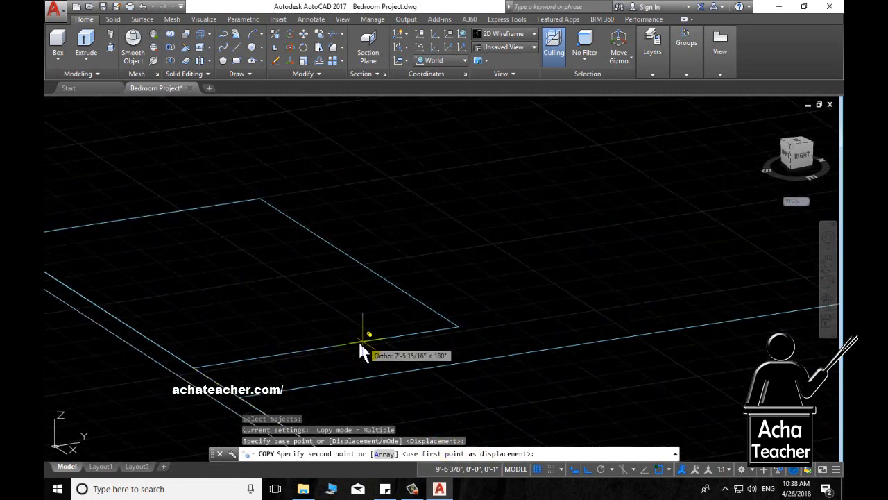
pyautogui.click(241, 409)
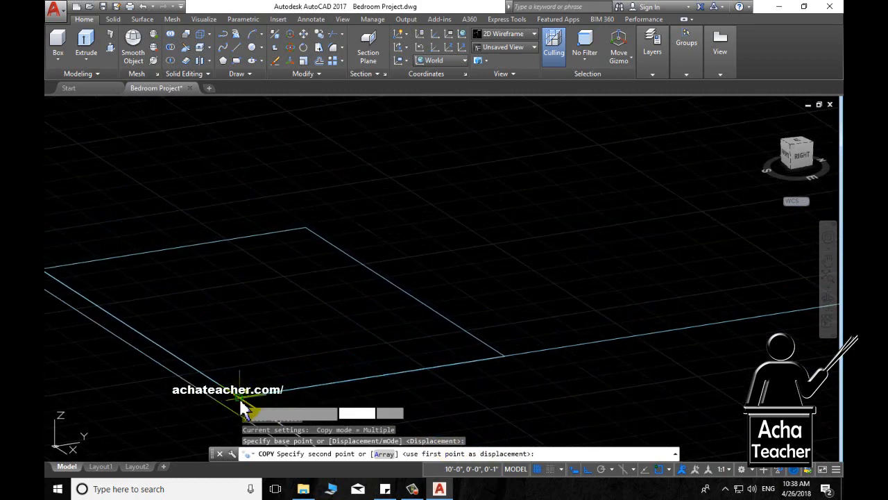
pyautogui.scroll(-3, 267, 401)
pyautogui.press('Return')
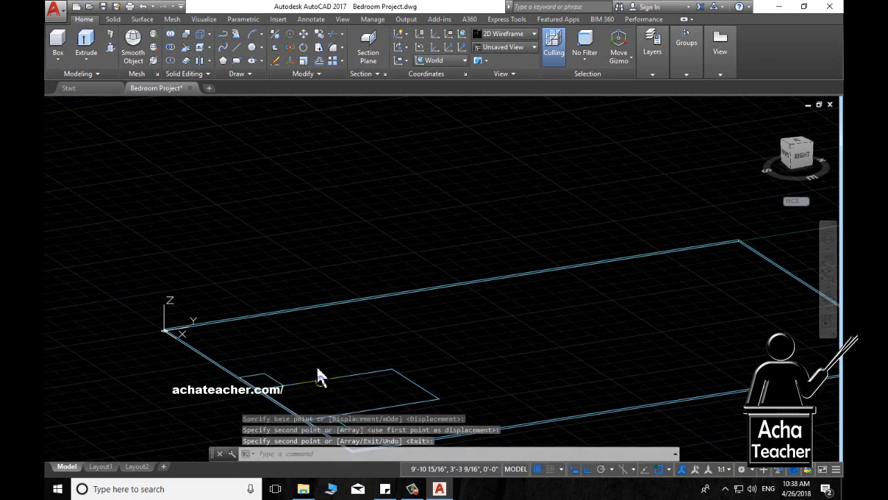
# Step: Isolate the 5' by 7' bed rectangle, hiding the floor slab and both small side rectangles
pyautogui.moveTo(319, 375); pyautogui.dragTo(283, 268, button='middle')
pyautogui.scroll(3, 277, 264)
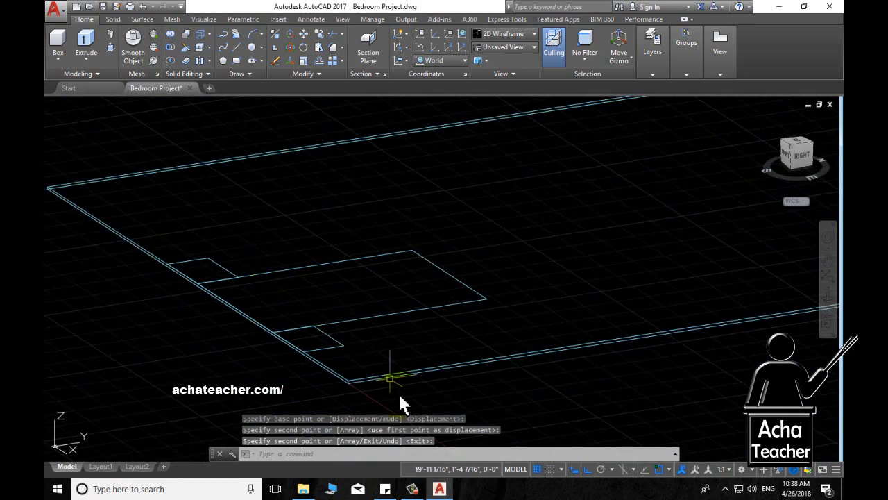
pyautogui.write('i')
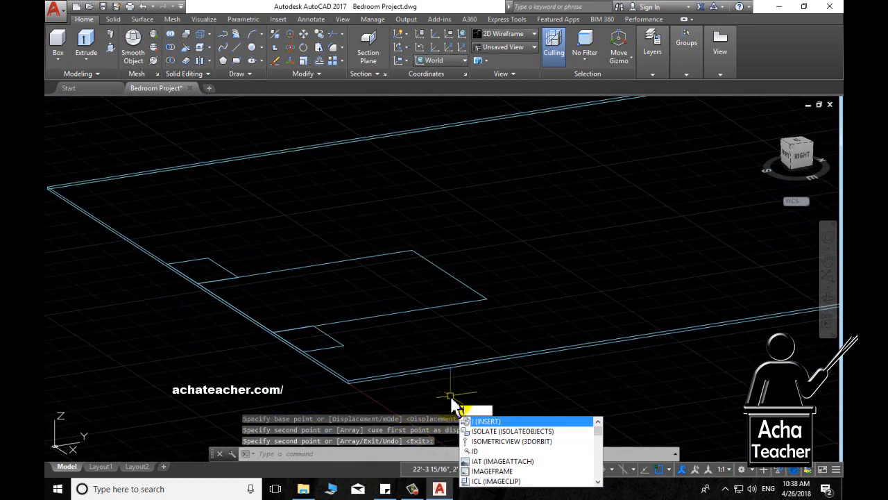
pyautogui.write('solate')
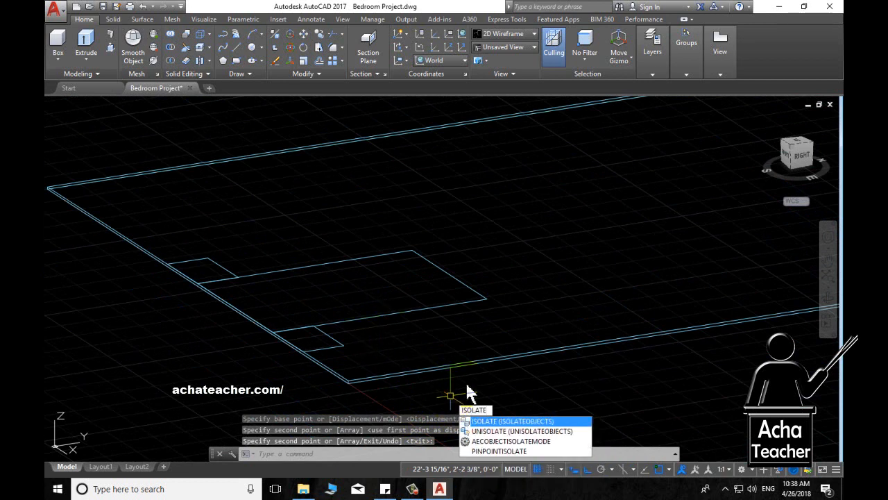
pyautogui.click(510, 421)
pyautogui.click(411, 313)
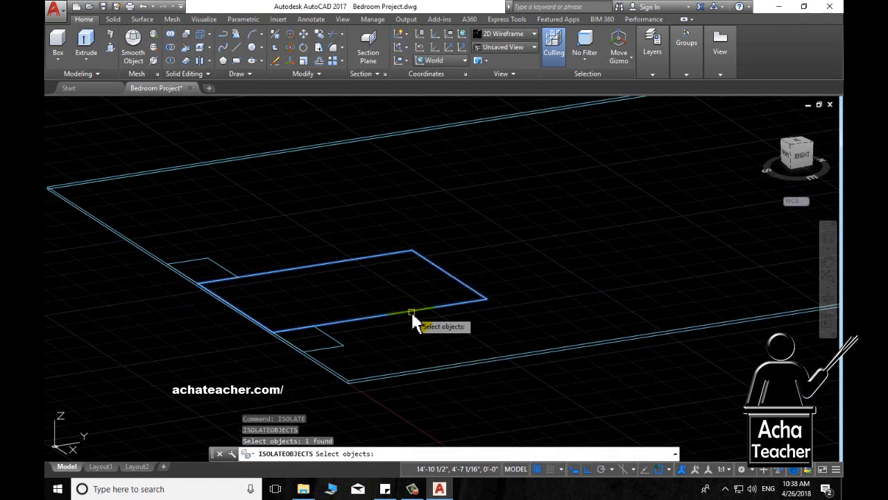
pyautogui.press('Return')
pyautogui.scroll(2, 371, 301)
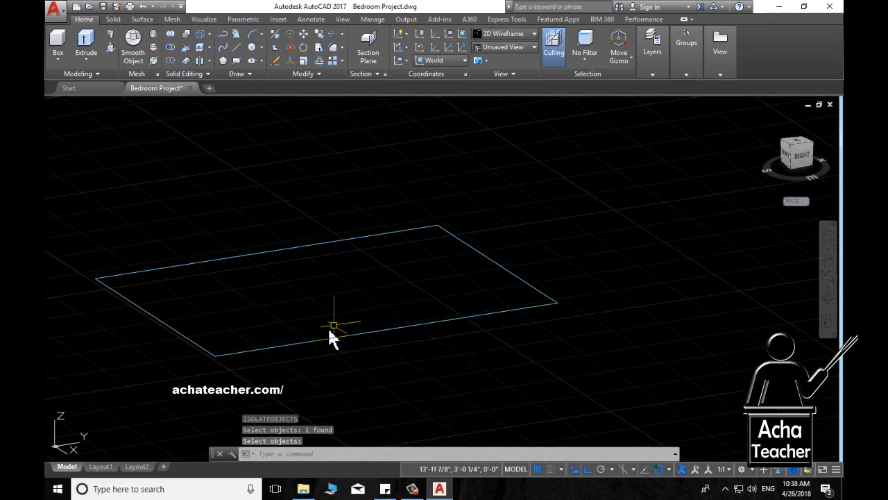
pyautogui.moveTo(331, 330); pyautogui.dragTo(404, 381, button='middle')
pyautogui.scroll(2, 386, 372)
pyautogui.scroll(-2, 375, 368)
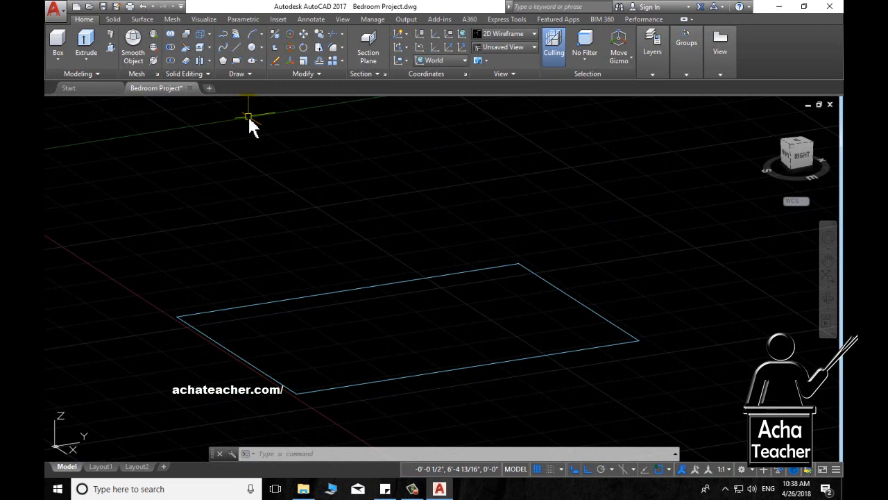
pyautogui.click(86, 43)
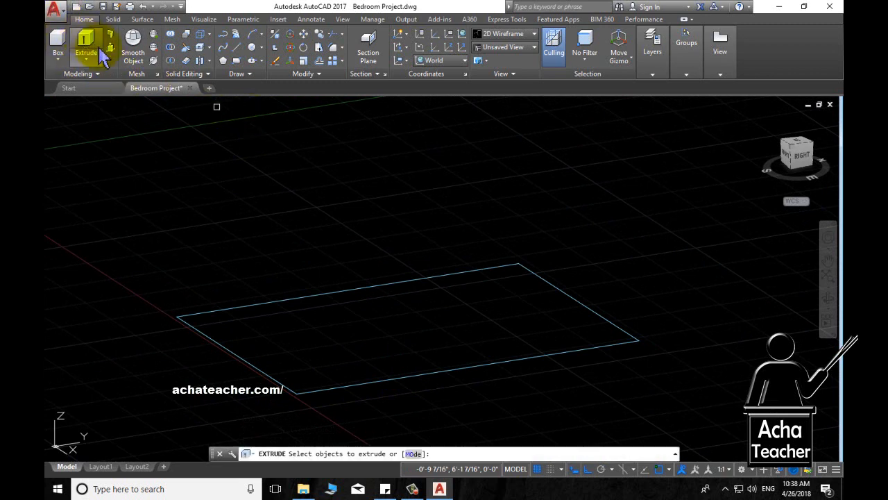
pyautogui.click(321, 392)
pyautogui.press('Return')
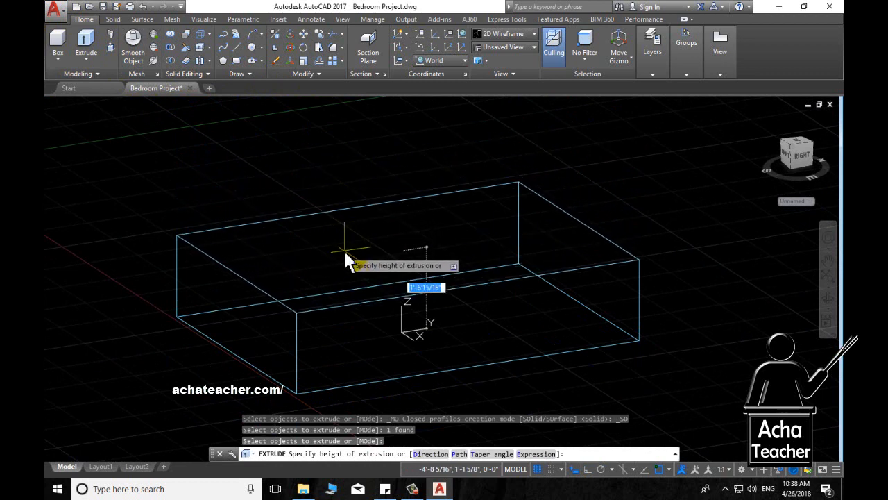
pyautogui.press('Escape')
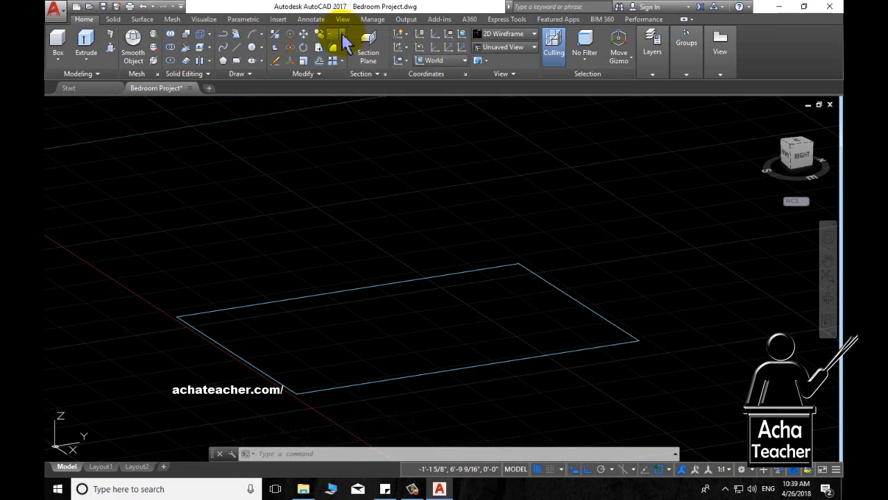
# Step: Fillet both corners of the bed rectangle's short edge facing into the room with a radius of .8'
pyautogui.click(335, 50)
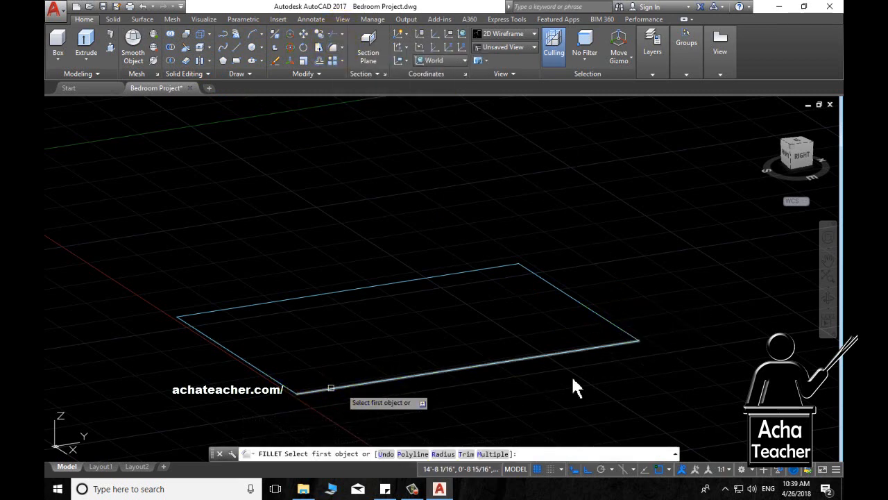
pyautogui.click(631, 351)
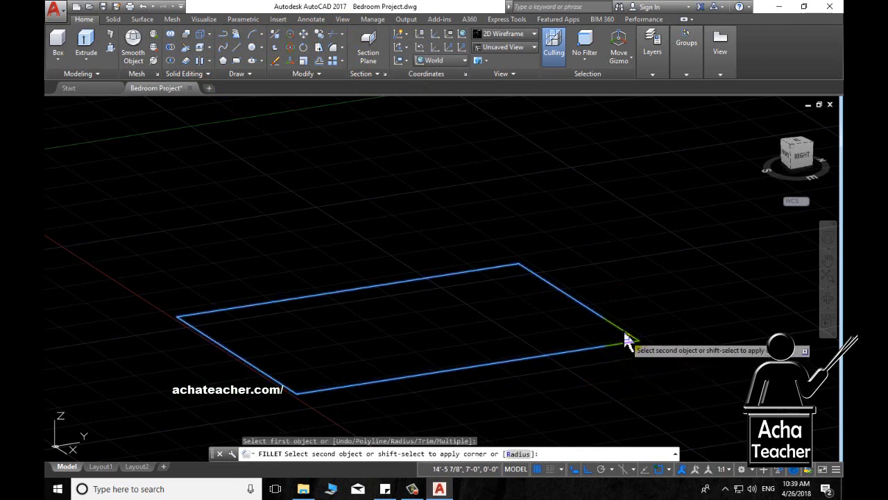
pyautogui.rightClick(664, 306)
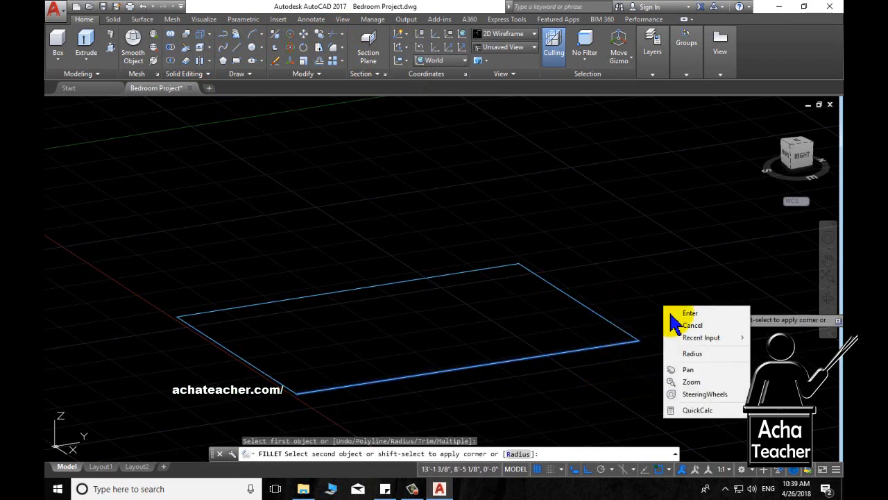
pyautogui.click(692, 353)
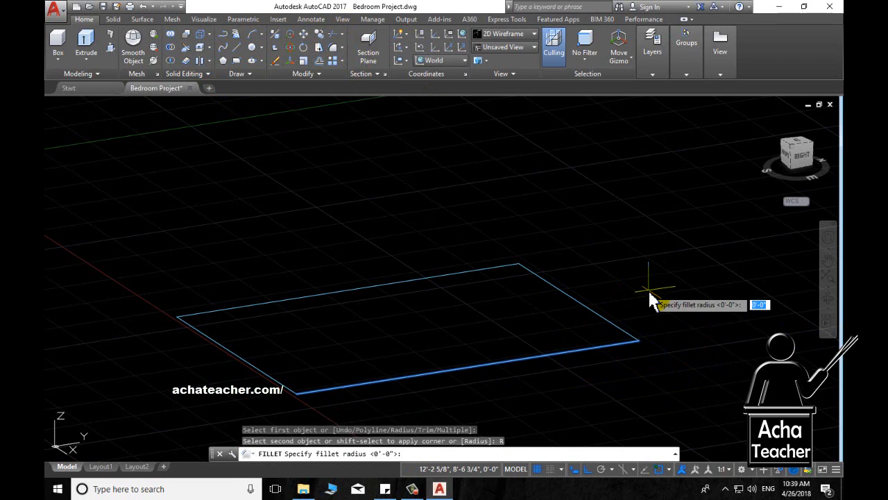
pyautogui.write(".8'")
pyautogui.press('Return')
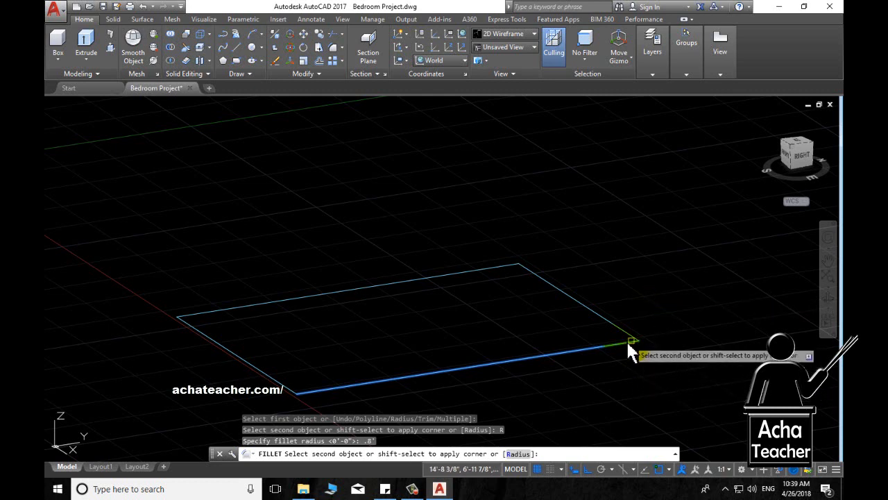
pyautogui.click(630, 340)
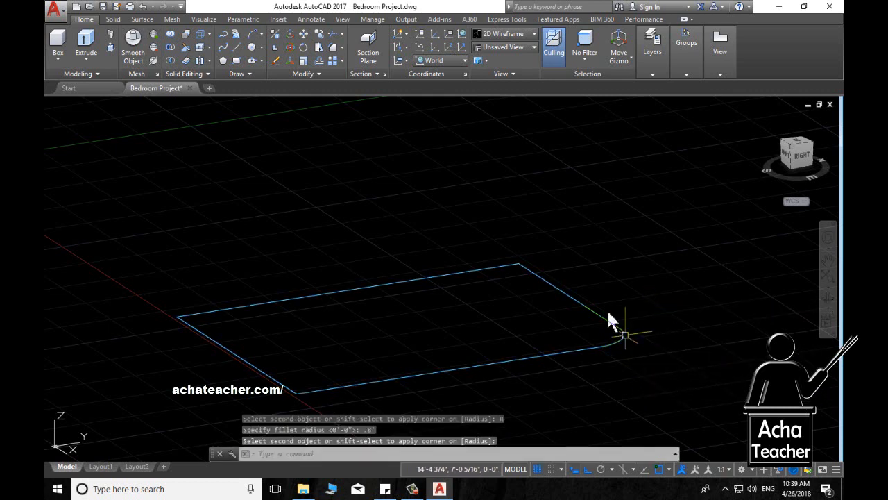
pyautogui.press('Return')
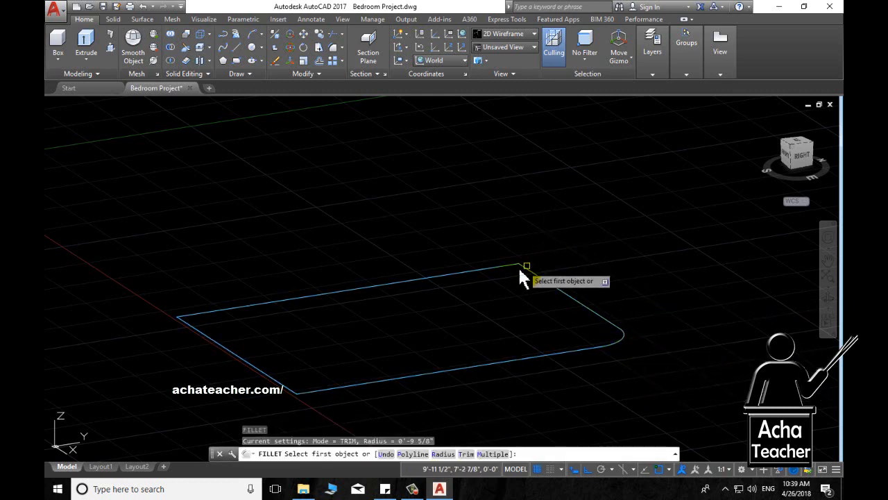
pyautogui.click(519, 267)
pyautogui.click(532, 272)
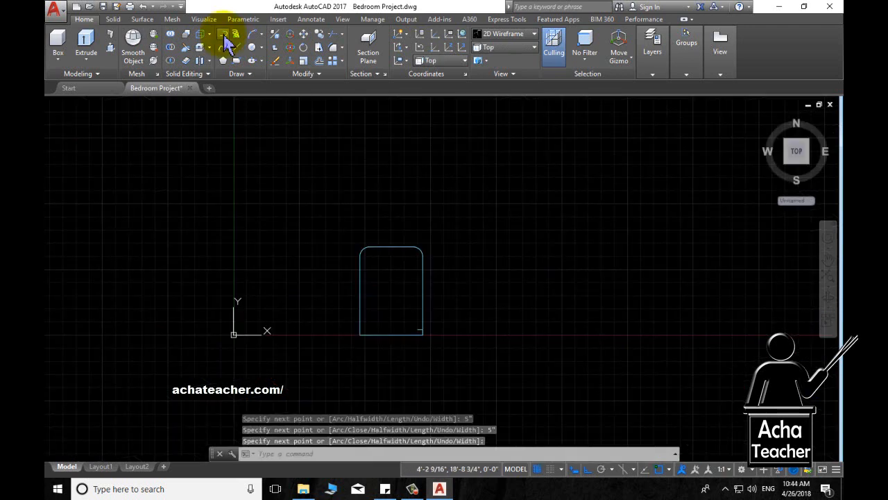
# Step: Draw a vertical polyline from the midpoint of the outline's square-cornered short edge to beyond the rounded short edge
pyautogui.click(222, 48)
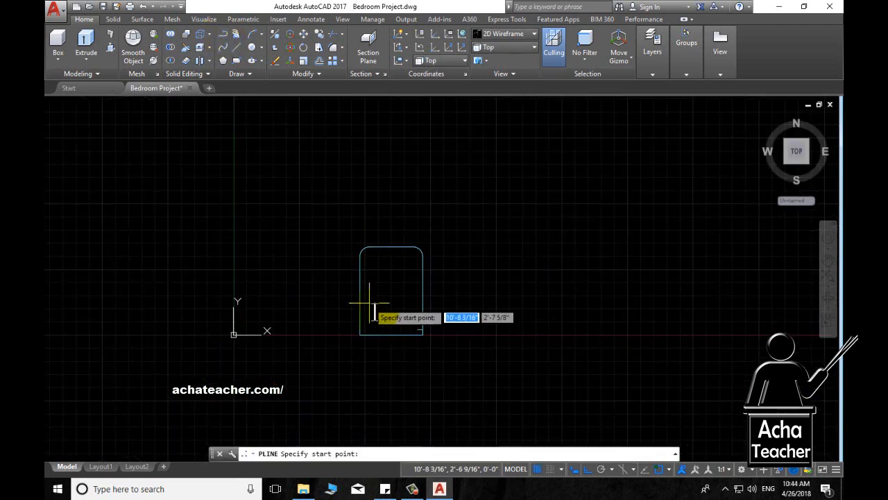
pyautogui.click(390, 336)
pyautogui.click(349, 179)
pyautogui.press('Return')
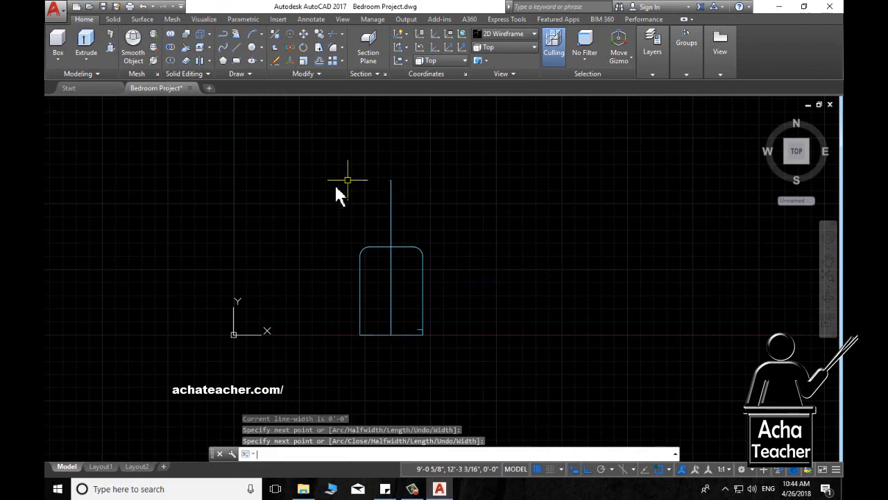
# Step: Mirror the small L-shaped polyline in the outline's lower right corner across the vertical centre polyline, keeping the source object
pyautogui.scroll(4, 340, 351)
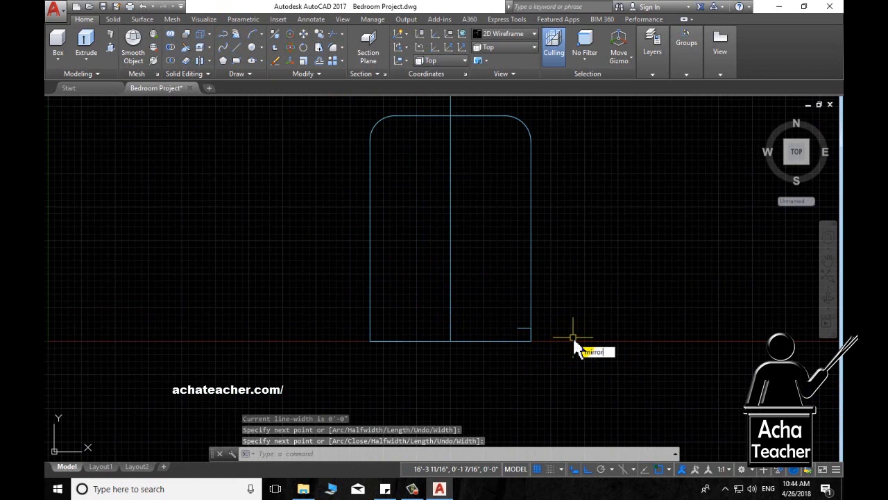
pyautogui.press('Return')
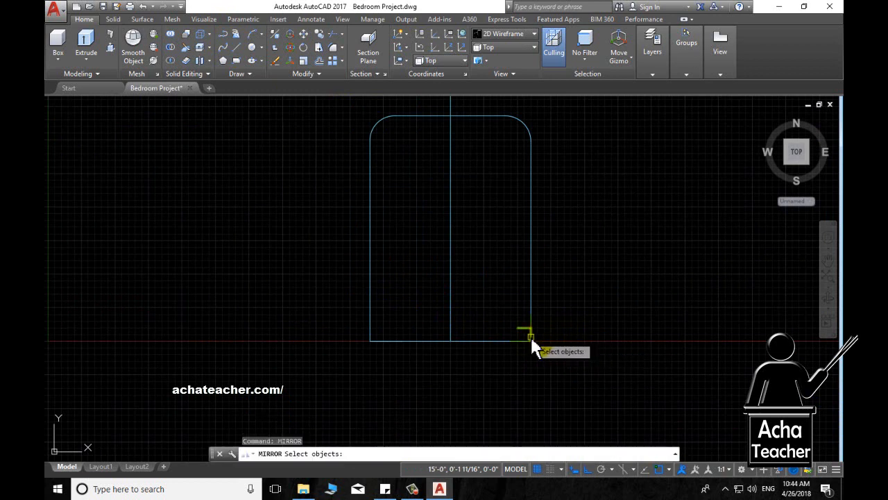
pyautogui.click(530, 335)
pyautogui.press('Return')
pyautogui.scroll(-2, 485, 222)
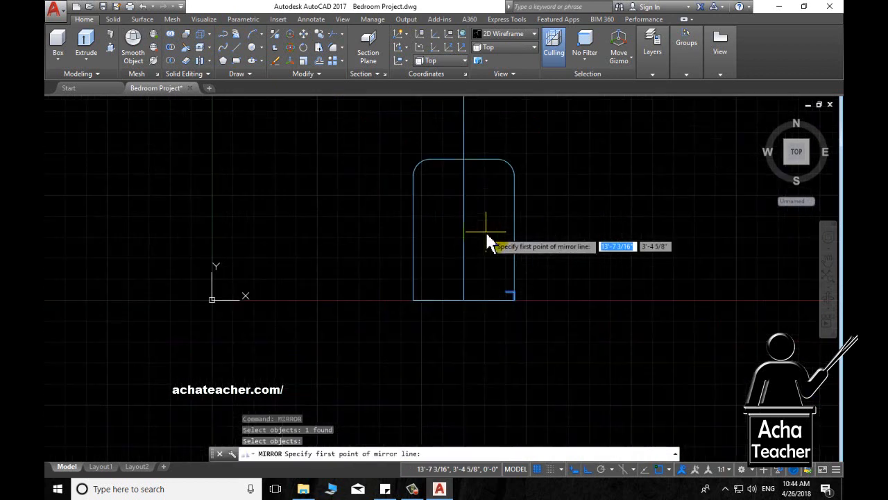
pyautogui.moveTo(486, 233); pyautogui.dragTo(416, 340, button='middle')
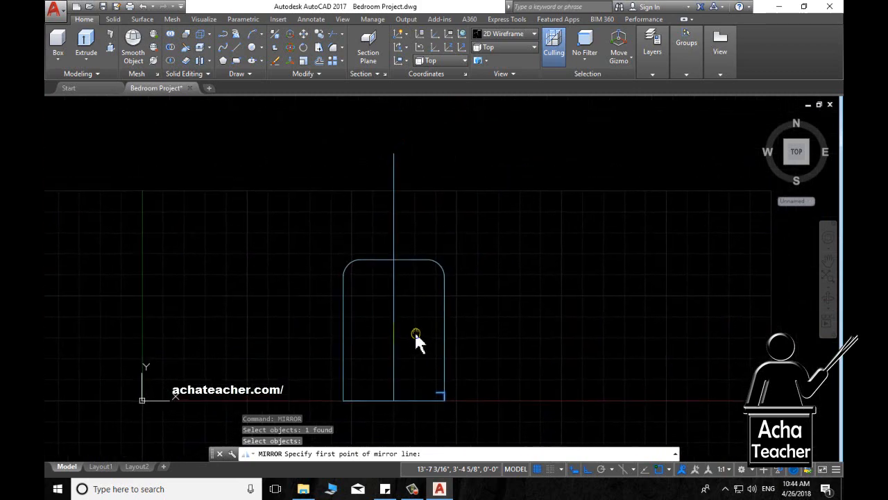
pyautogui.click(393, 154)
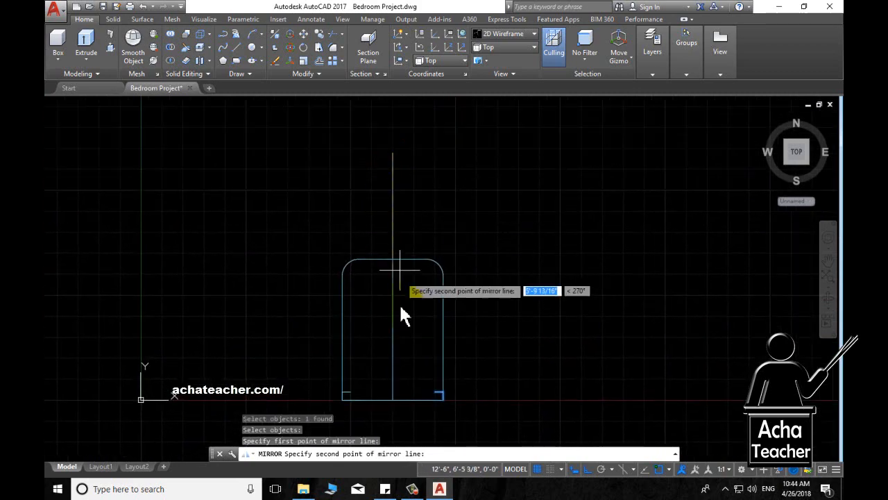
pyautogui.click(393, 397)
pyautogui.press('Return')
# Step: Draw a circle of radius 3" centred on the inner end of the L-shaped polyline in the outline's lower right corner
pyautogui.scroll(3, 438, 401)
pyautogui.scroll(-2, 431, 406)
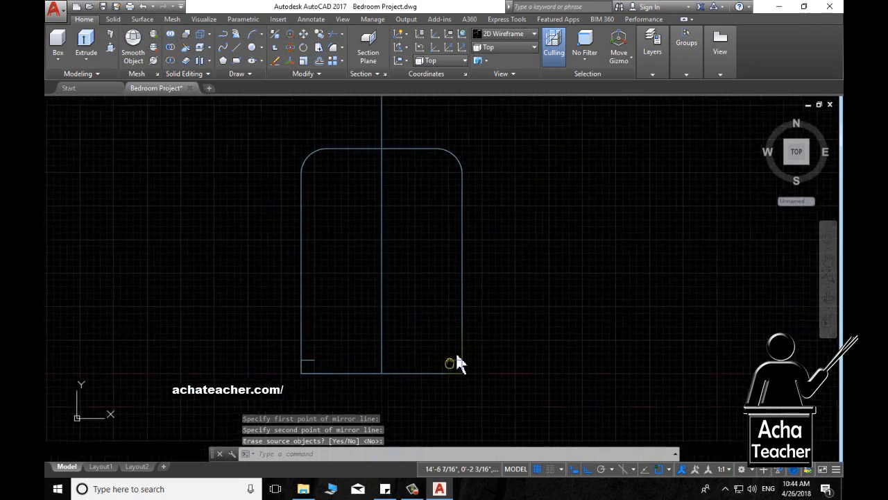
pyautogui.click(250, 50)
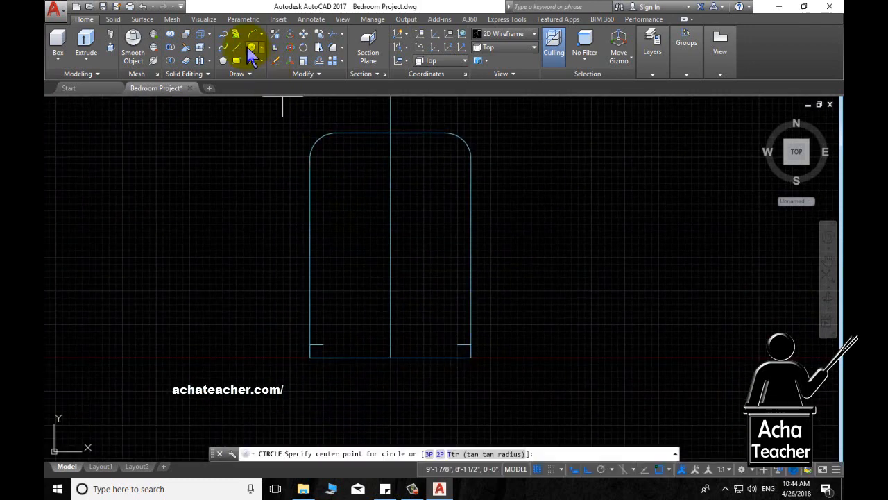
pyautogui.click(458, 345)
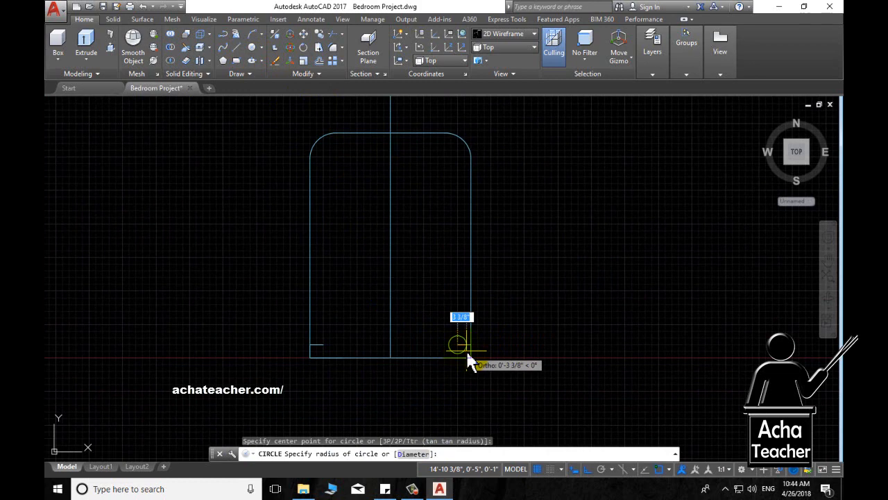
pyautogui.write('3"')
pyautogui.press('Return')
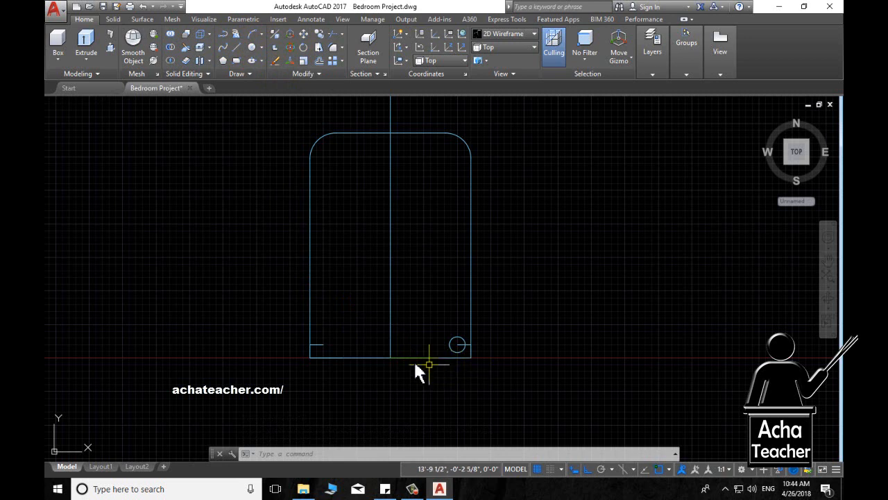
# Step: Draw a circle of radius 3" centred on the inner end of the mirrored L-shaped polyline in the lower left corner
pyautogui.write('c')
pyautogui.press('Return')
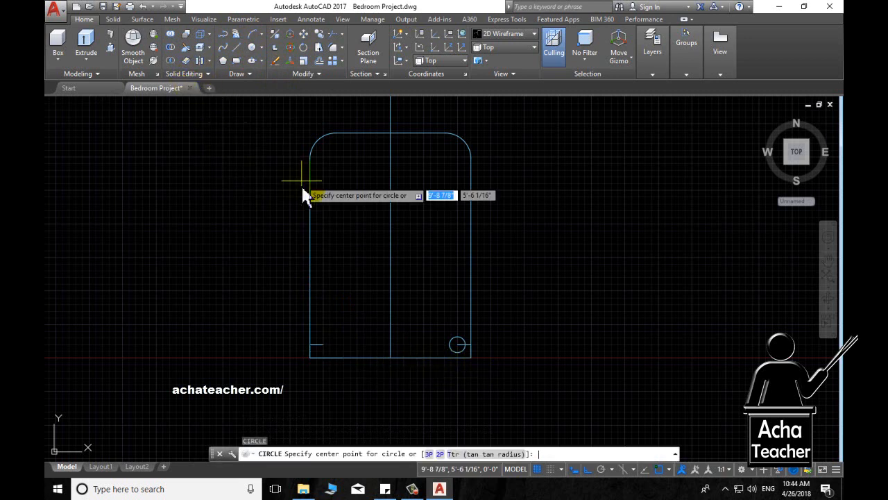
pyautogui.click(325, 347)
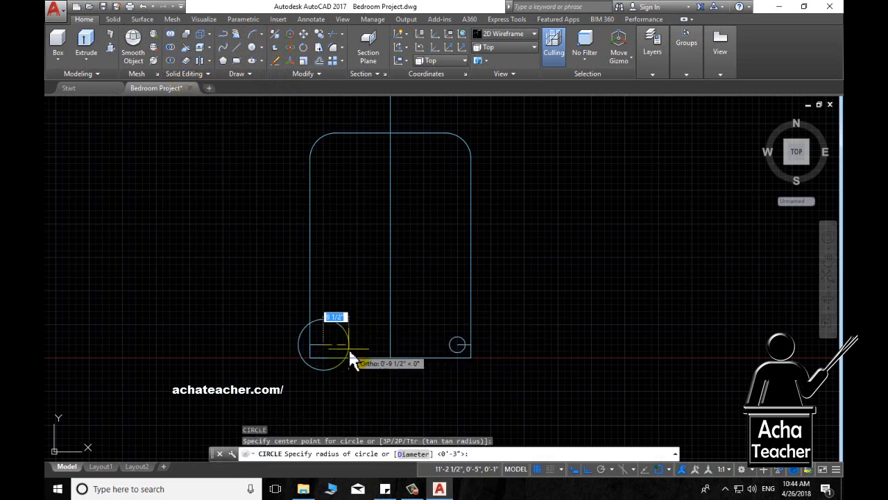
pyautogui.write('3')
pyautogui.press('Return')
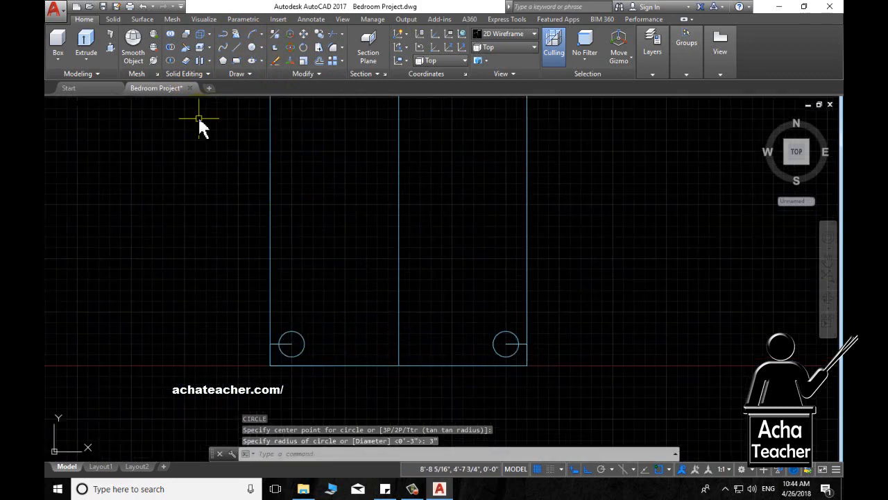
# Step: Draw a horizontal line connecting the centres of the two corner circles
pyautogui.click(236, 34)
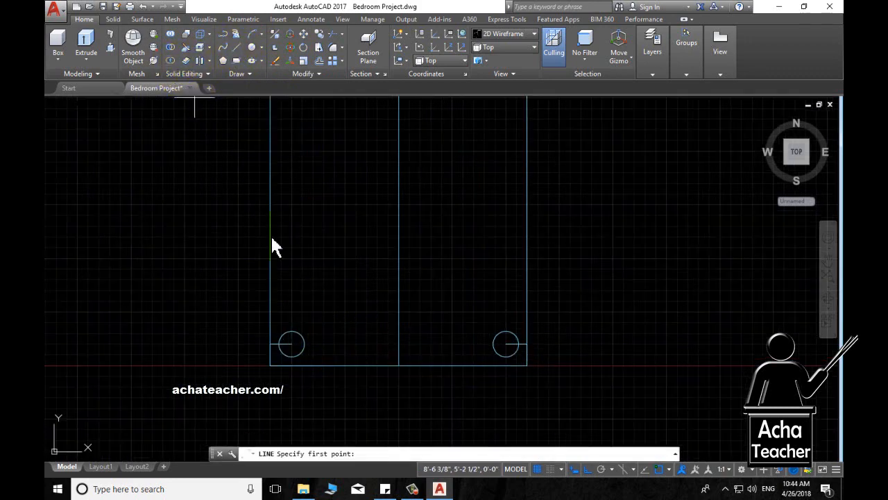
pyautogui.click(292, 349)
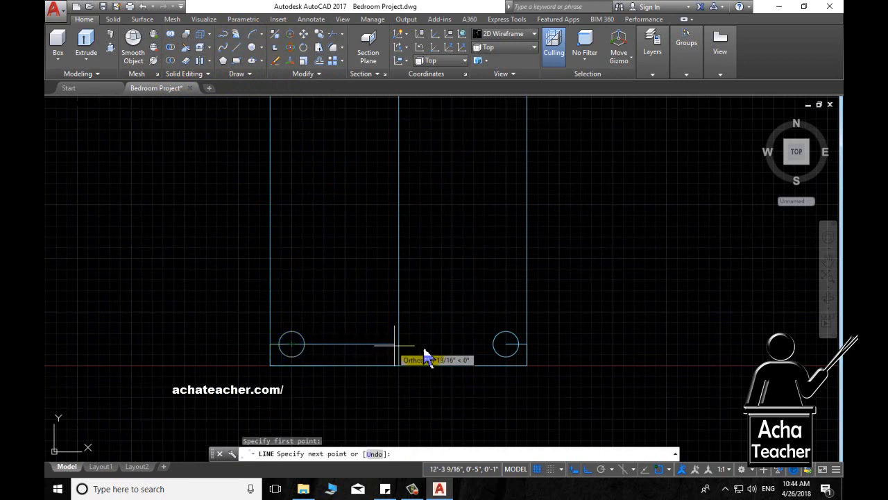
pyautogui.click(508, 353)
pyautogui.press('Return')
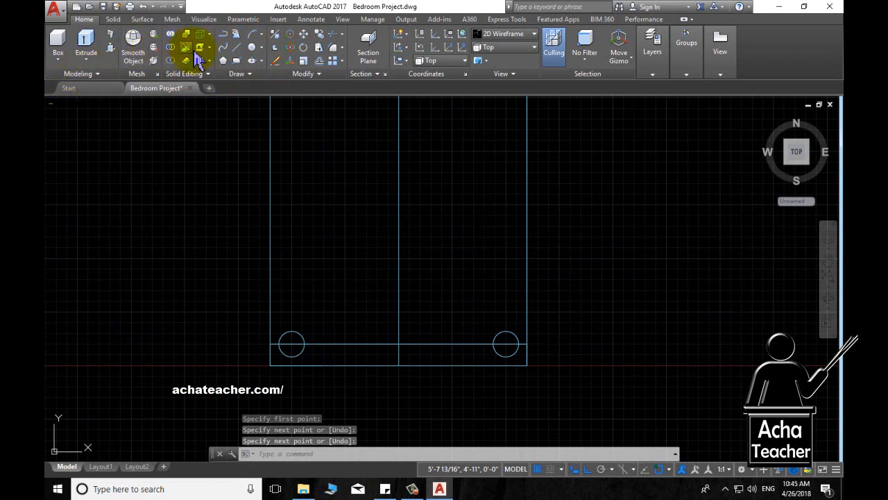
# Step: Draw a circle of radius 3" centred where the horizontal connecting line crosses the vertical centre polyline
pyautogui.click(252, 47)
pyautogui.click(399, 345)
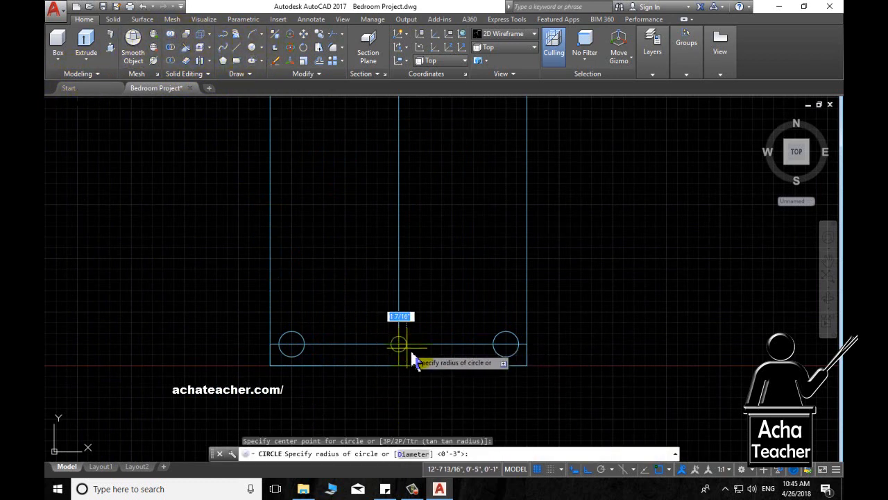
pyautogui.write('3')
pyautogui.press('Return')
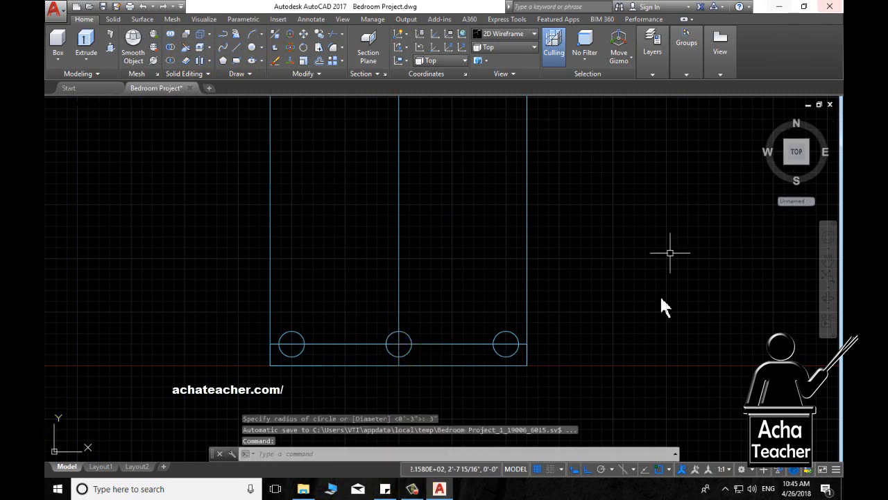
# Step: Delete the construction geometry: the horizontal connecting line, the L-shaped polylines in both corners and the vertical centre polyline
pyautogui.click(454, 343)
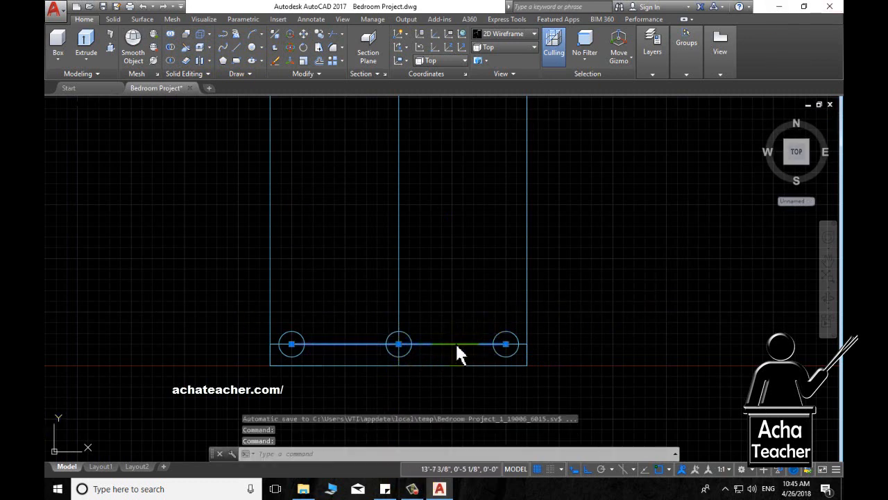
pyautogui.press('Delete')
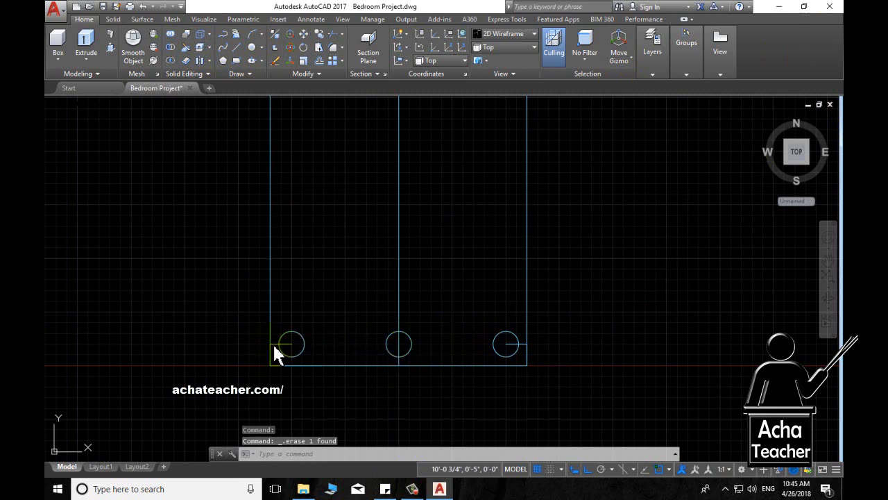
pyautogui.click(511, 344)
pyautogui.press('Delete')
pyautogui.click(399, 274)
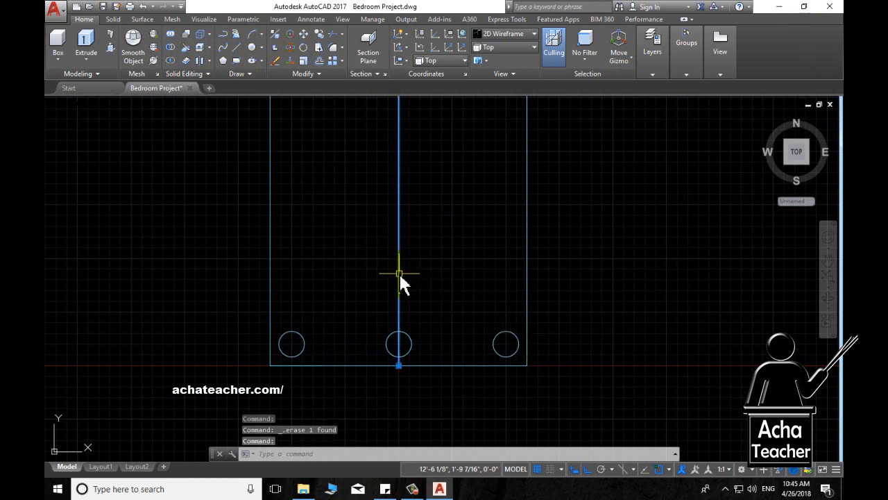
pyautogui.press('Delete')
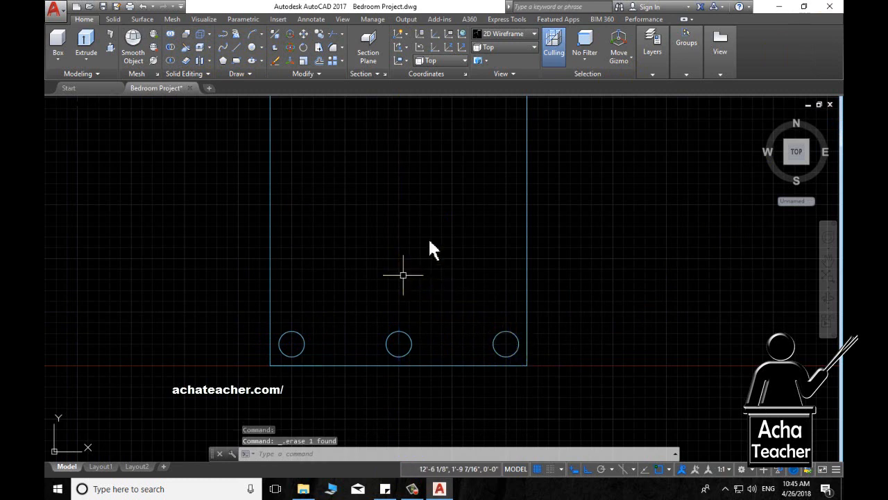
# Step: Switch to the SE Isometric view and set the UCS origin at the near square corner, X upward and Y along the edge beside the circles
pyautogui.click(503, 47)
pyautogui.click(501, 137)
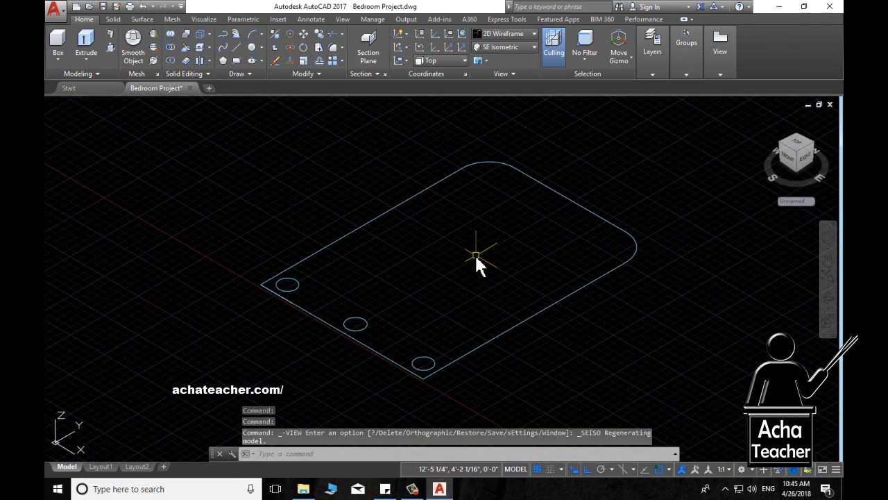
pyautogui.moveTo(462, 287); pyautogui.dragTo(460, 352, button='middle')
pyautogui.scroll(3, 462, 360)
pyautogui.write('ucs')
pyautogui.press('Return')
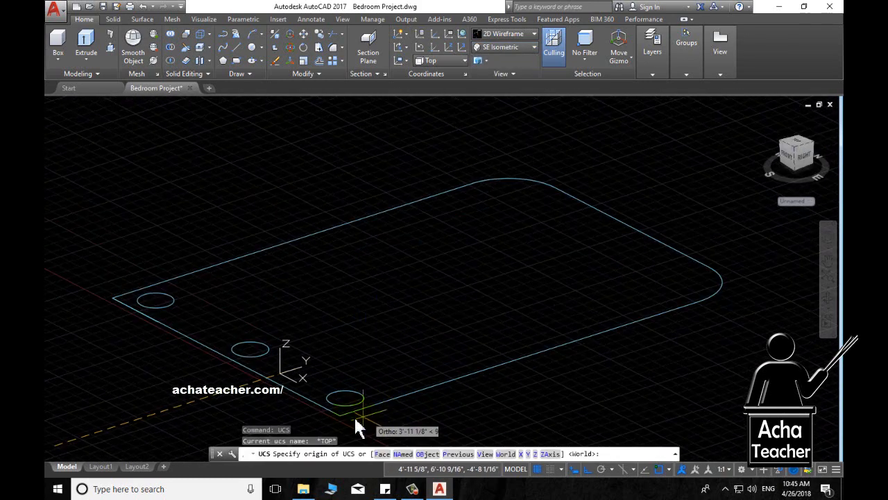
pyautogui.click(340, 416)
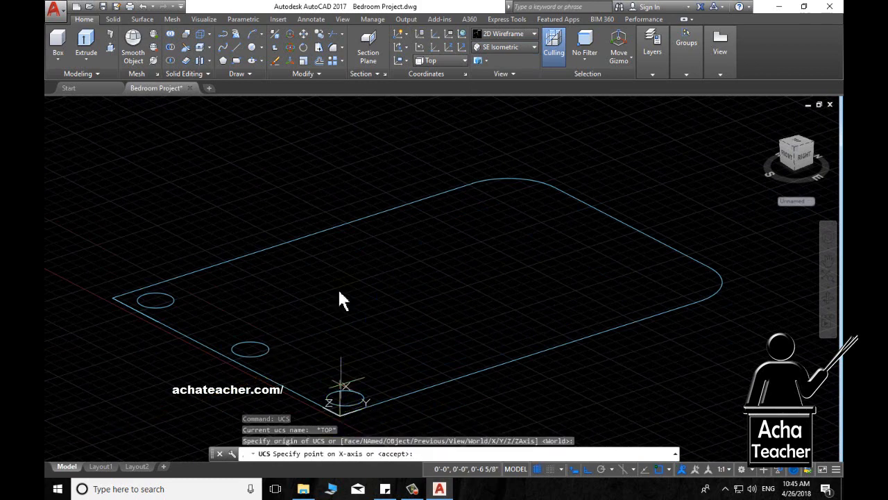
pyautogui.click(336, 242)
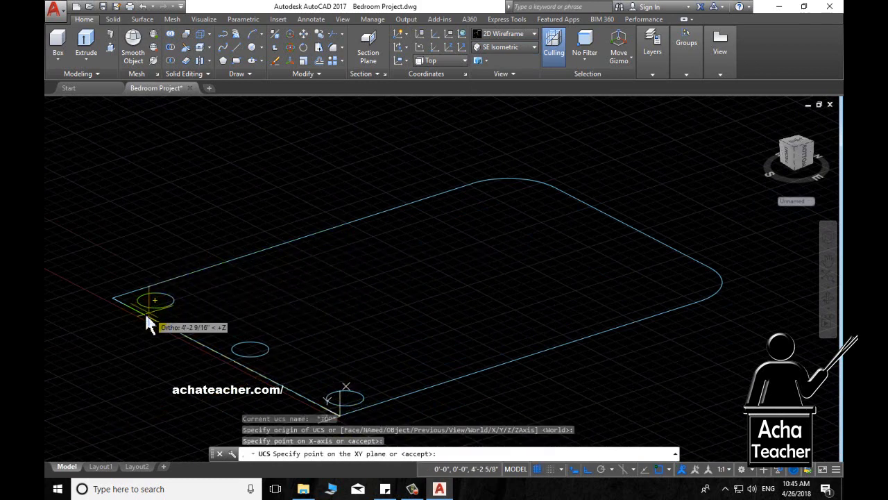
pyautogui.click(113, 300)
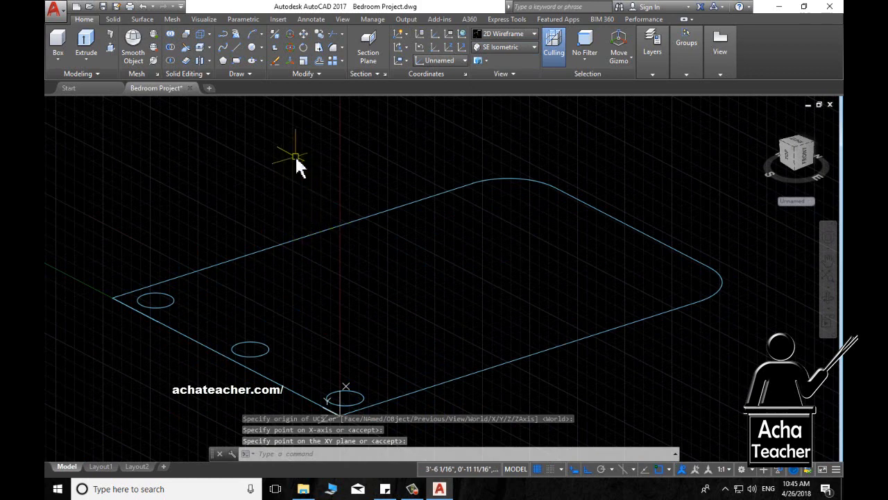
# Step: Draw a vertical polyline 4' high upward from the centre of the circle nearest the UCS origin
pyautogui.click(222, 47)
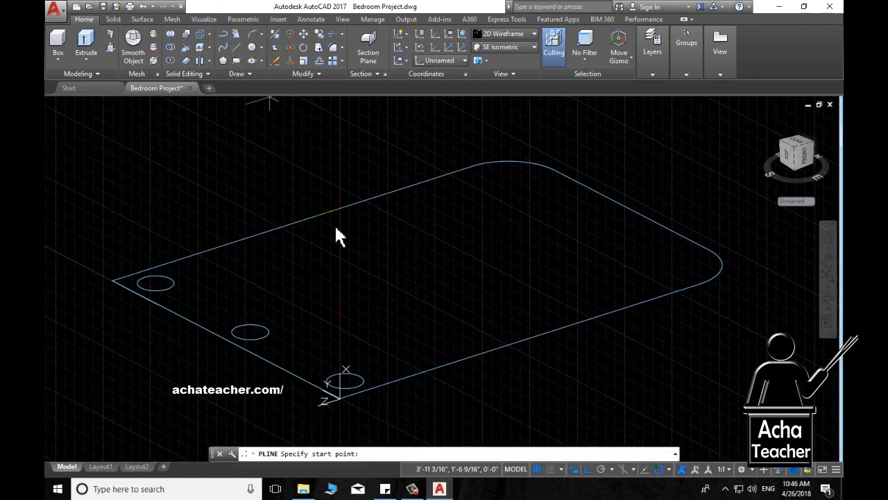
pyautogui.click(345, 380)
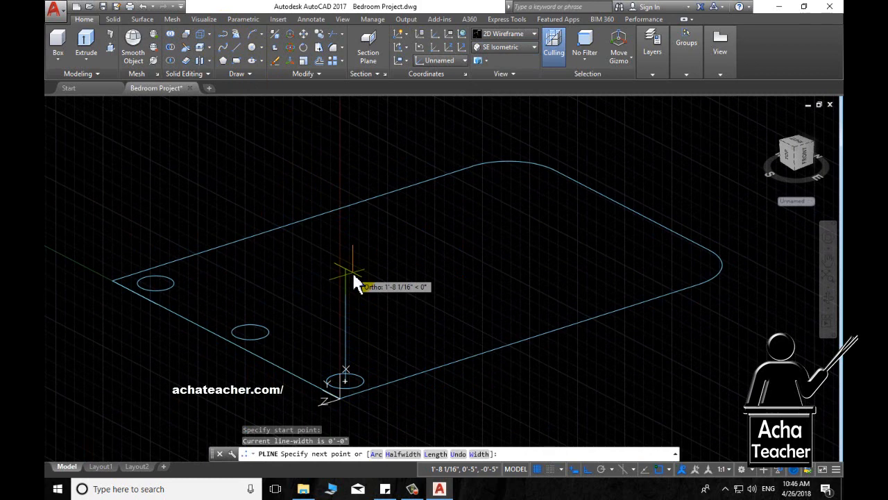
pyautogui.write('4')
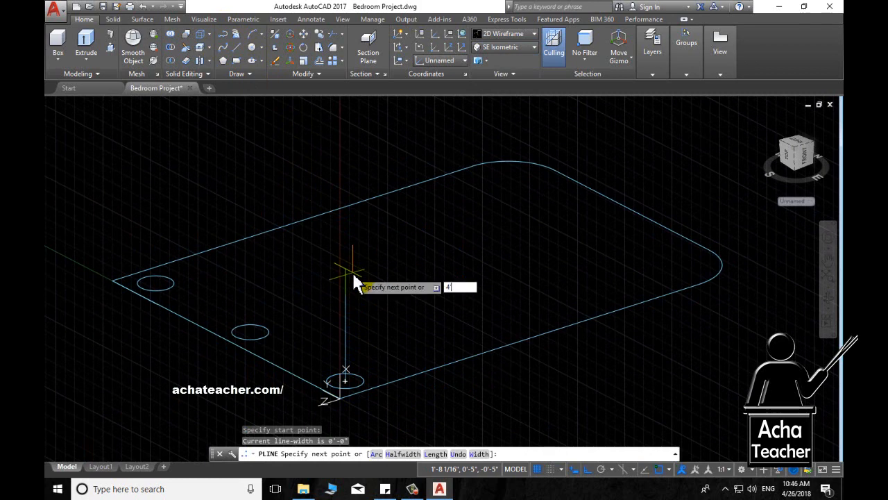
pyautogui.write("'")
pyautogui.press('Return')
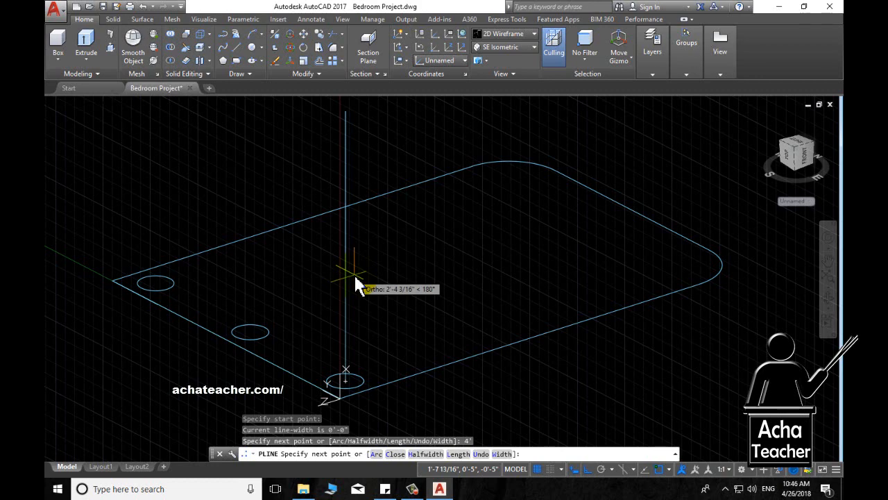
pyautogui.press('Escape')
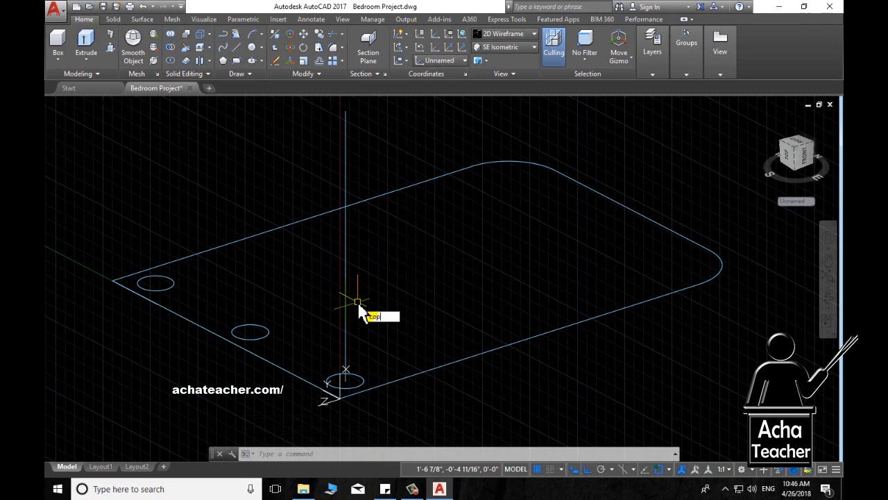
# Step: Copy the 4' vertical polyline from the first circle's centre to the centres of the other two circles
pyautogui.write('copy')
pyautogui.press('Return')
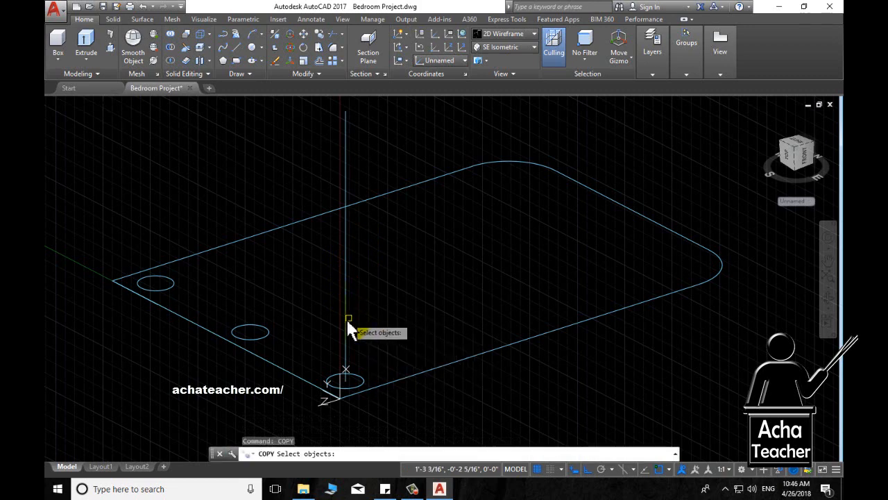
pyautogui.click(345, 320)
pyautogui.press('Return')
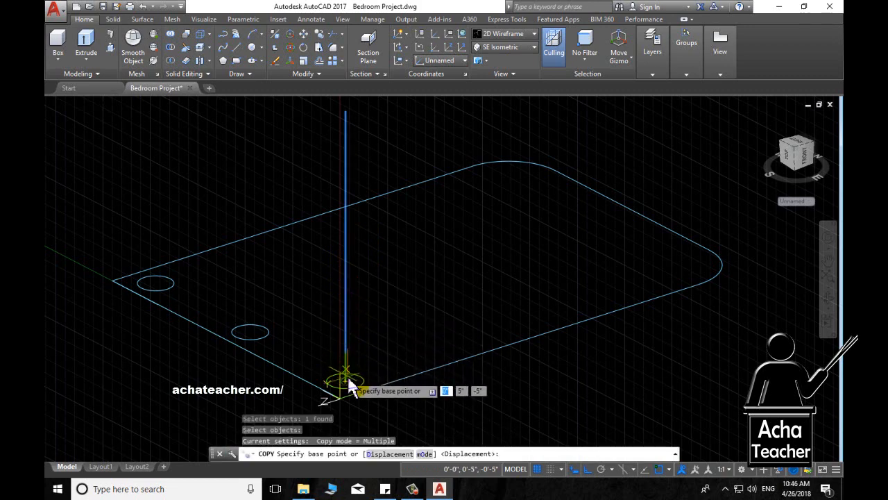
pyautogui.click(345, 377)
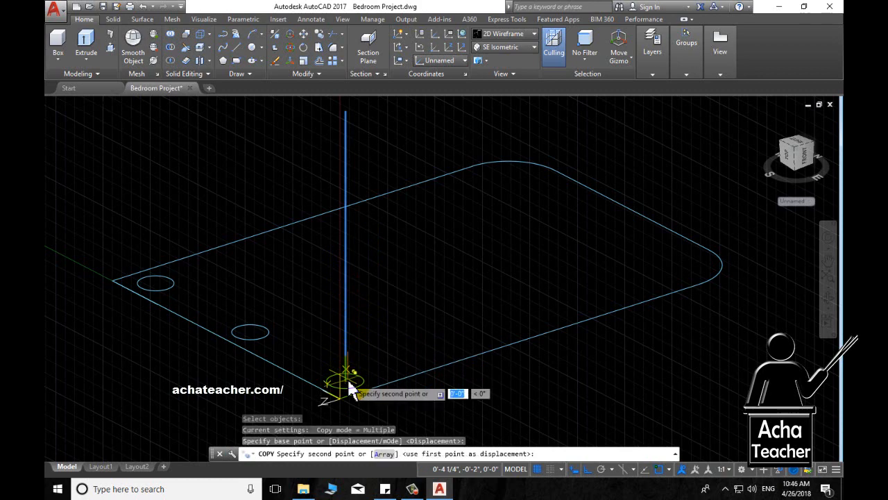
pyautogui.click(251, 332)
pyautogui.click(155, 286)
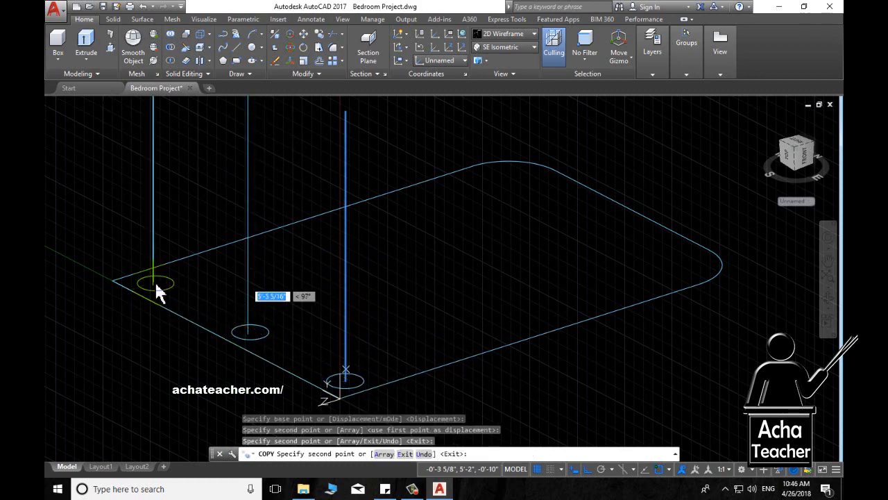
pyautogui.press('Return')
# Step: Extrude the rounded bed outline upward to a height of 1.5'
pyautogui.scroll(-2, 348, 311)
pyautogui.moveTo(348, 316); pyautogui.dragTo(307, 346, button='middle')
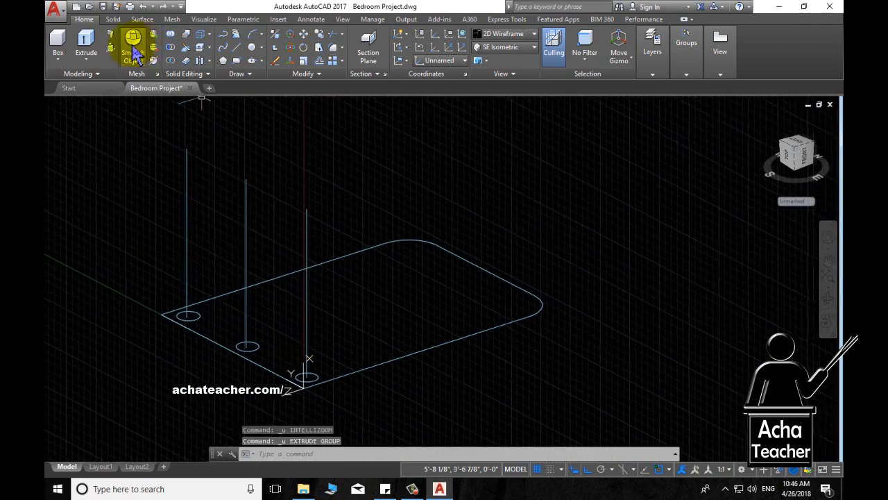
pyautogui.click(86, 42)
pyautogui.click(395, 353)
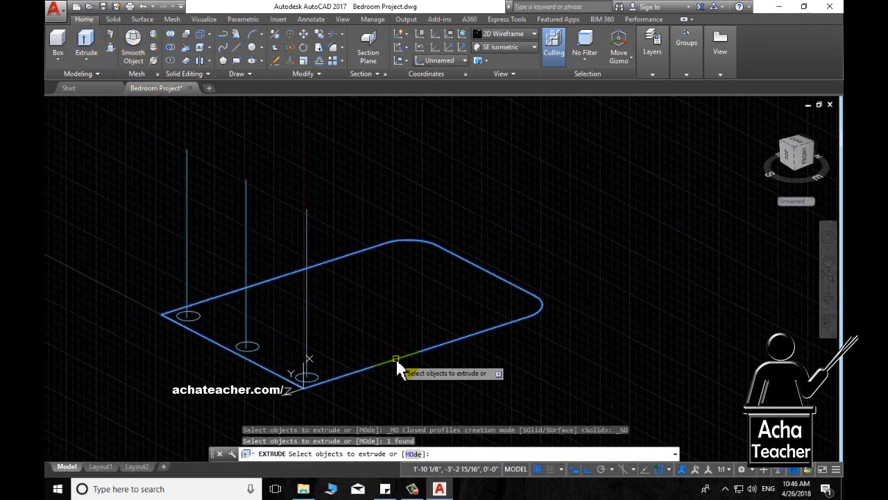
pyautogui.press('Return')
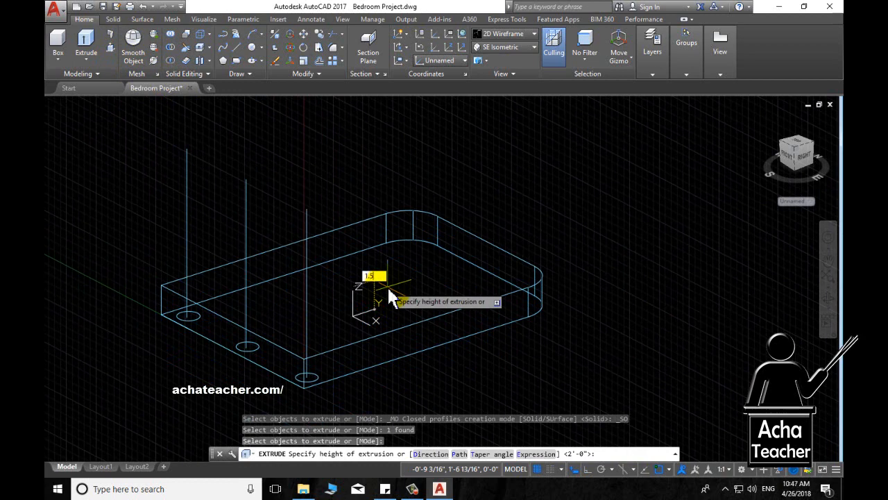
pyautogui.write('1.5')
pyautogui.press('Return')
pyautogui.scroll(-2, 400, 292)
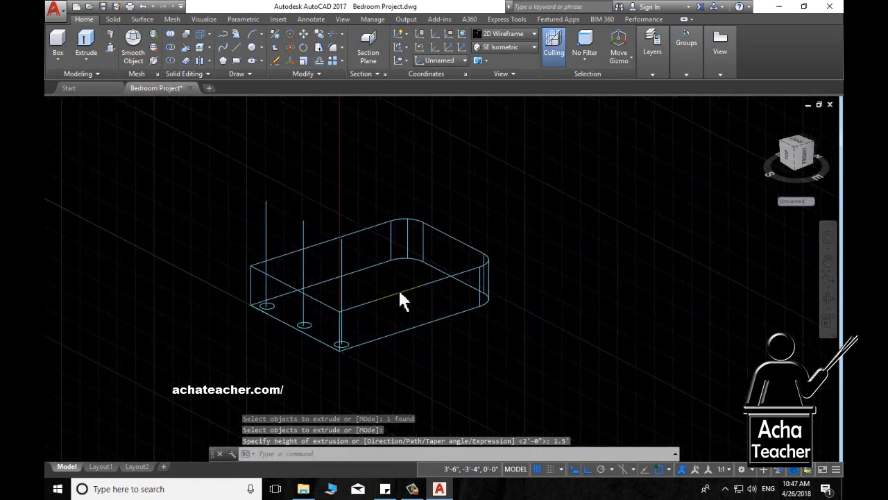
pyautogui.scroll(-2, 388, 295)
pyautogui.scroll(2, 333, 318)
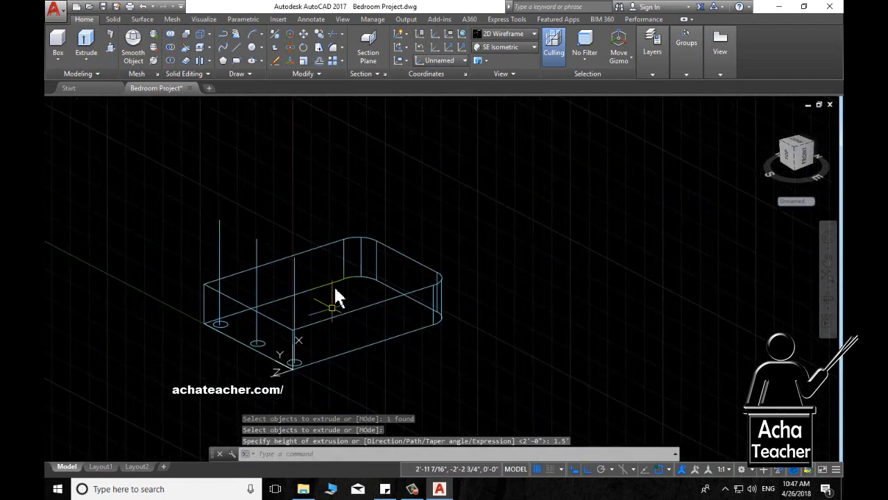
pyautogui.scroll(3, 298, 355)
pyautogui.scroll(-3, 303, 361)
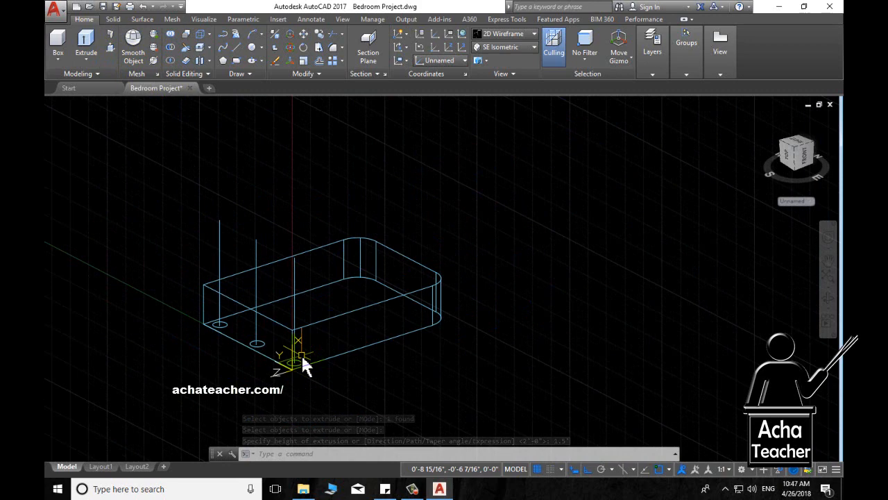
# Step: Move the three 3" radius circles 1.5' straight up to the level of the extruded bed's top face
pyautogui.write('MOVE')
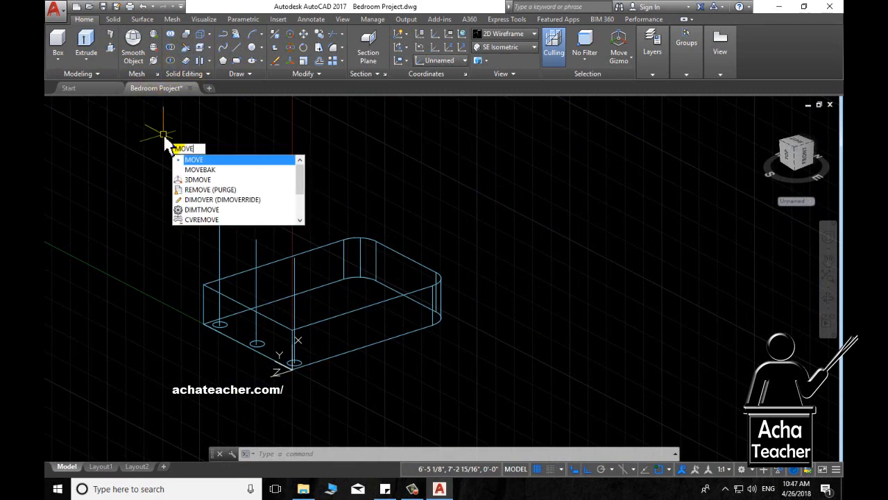
pyautogui.press('Return')
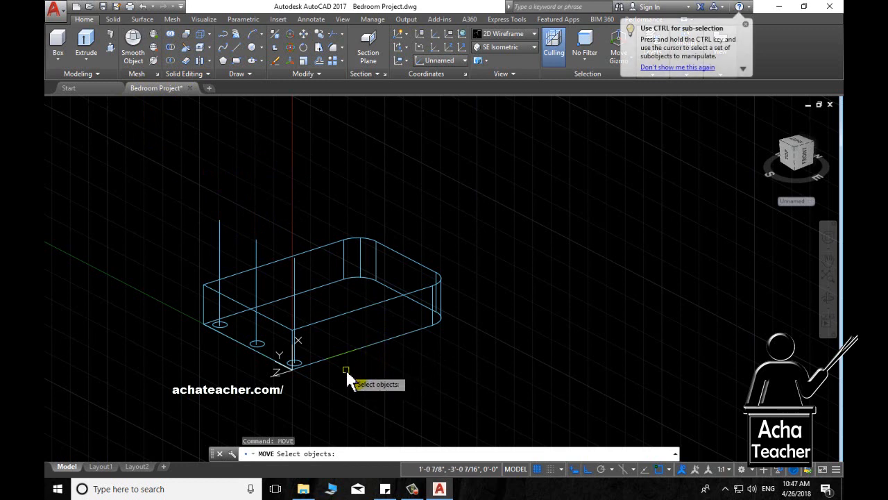
pyautogui.click(300, 362)
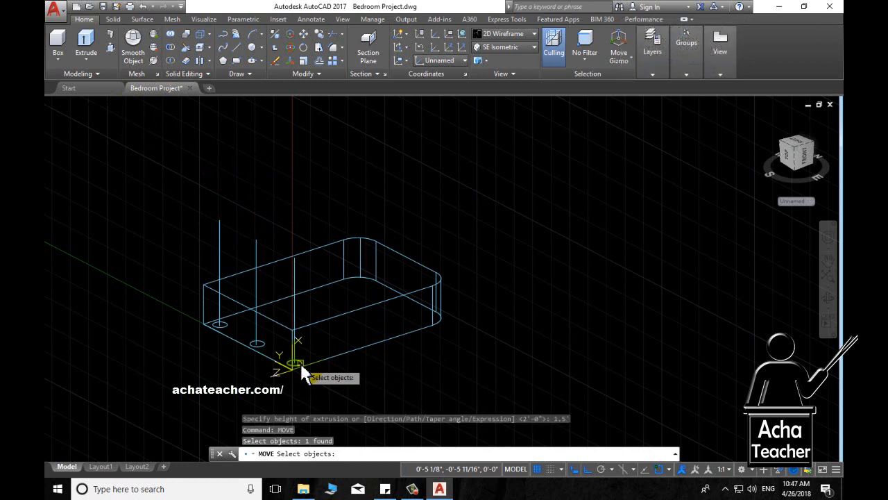
pyautogui.click(257, 343)
pyautogui.click(219, 324)
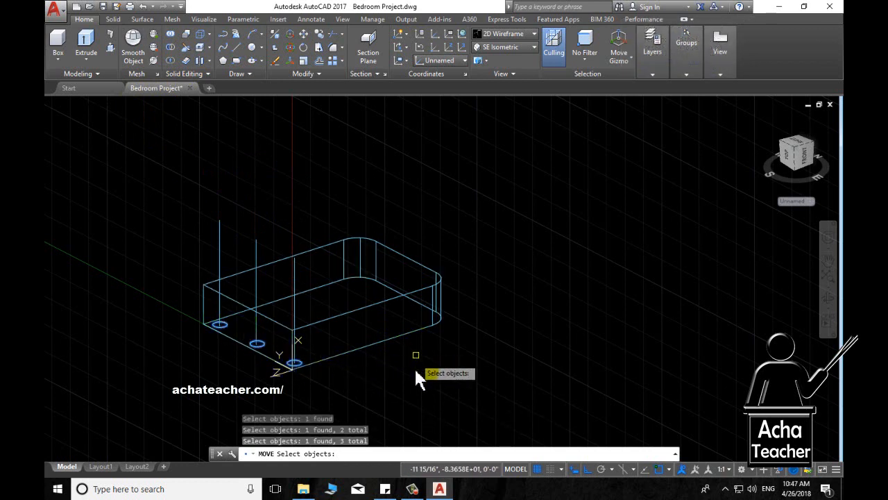
pyautogui.press('Return')
pyautogui.scroll(5, 325, 380)
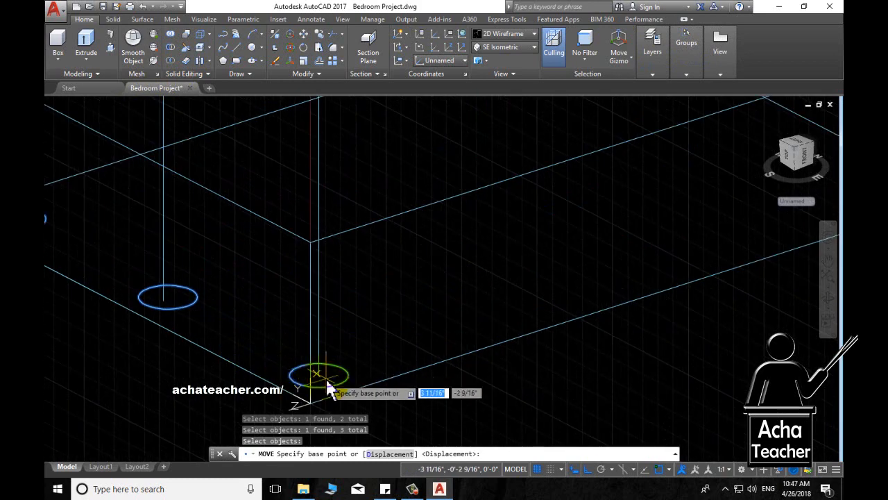
pyautogui.click(316, 373)
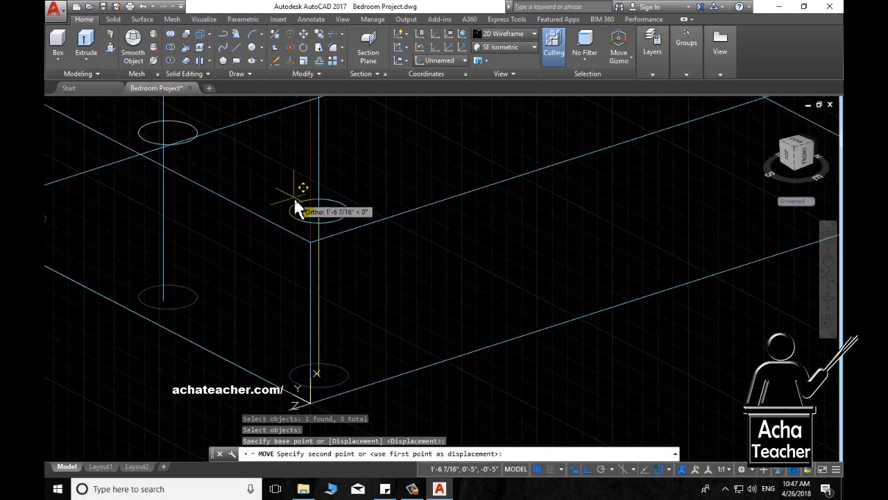
pyautogui.write('1.5')
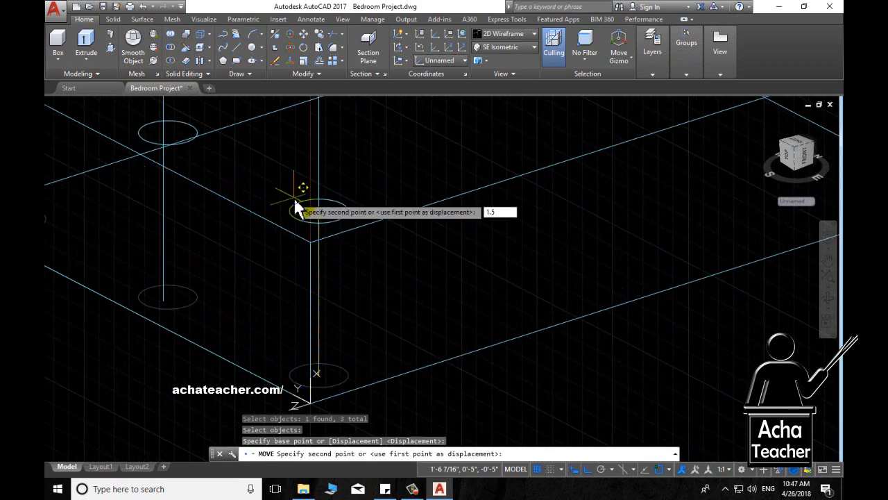
pyautogui.press('Return')
pyautogui.scroll(-8, 272, 253)
pyautogui.scroll(5, 277, 262)
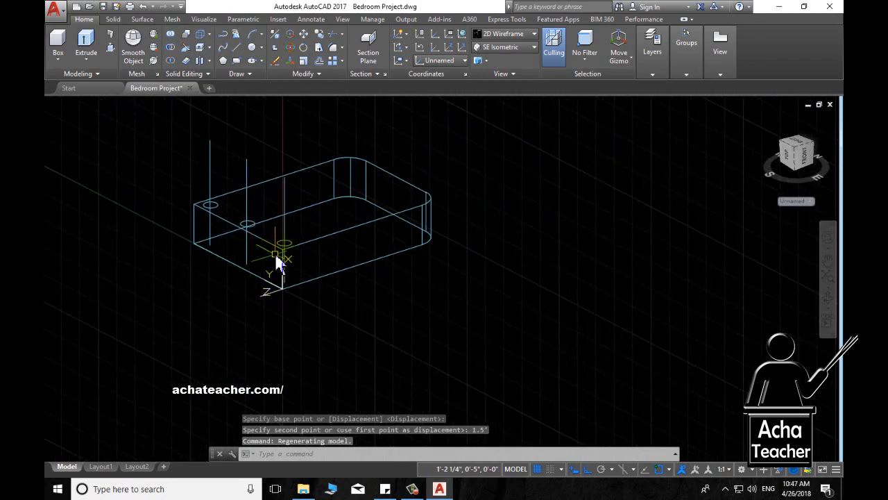
pyautogui.scroll(1, 274, 250)
pyautogui.scroll(2, 317, 291)
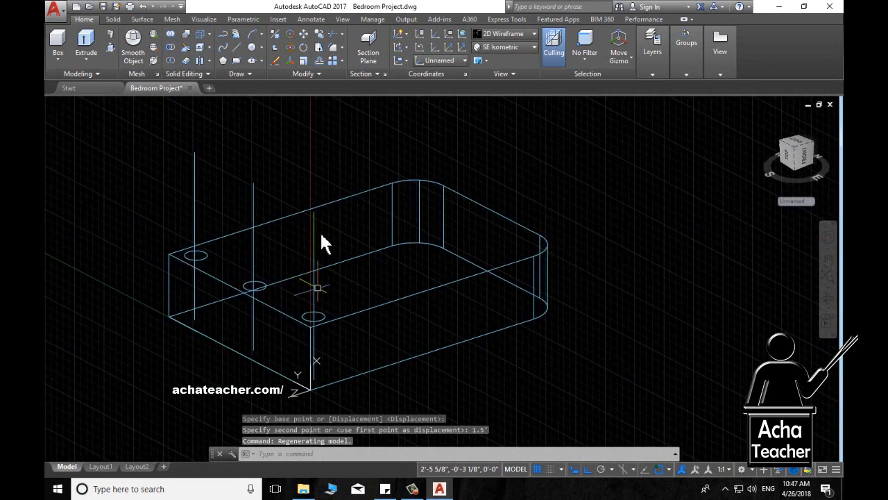